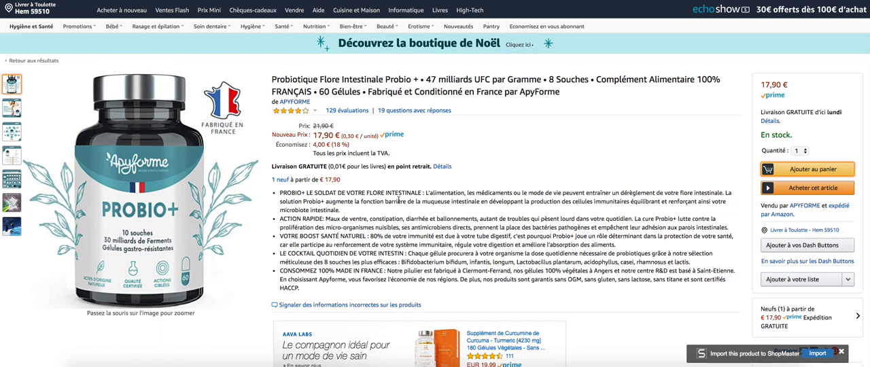
pyautogui.moveTo(415, 253); pyautogui.dragTo(364, 218)
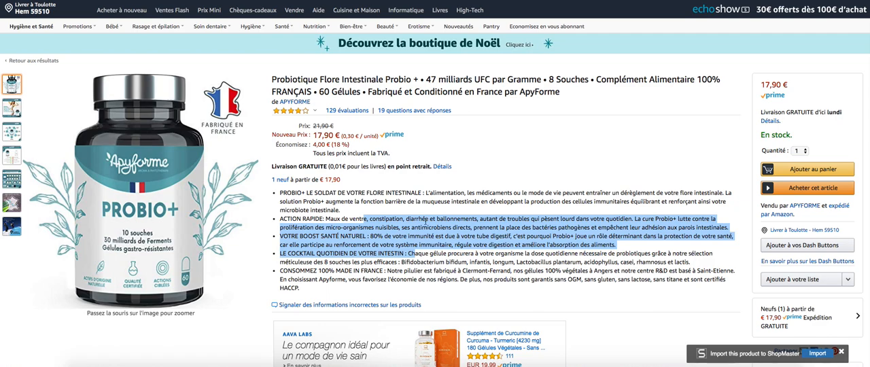
pyautogui.click(350, 270)
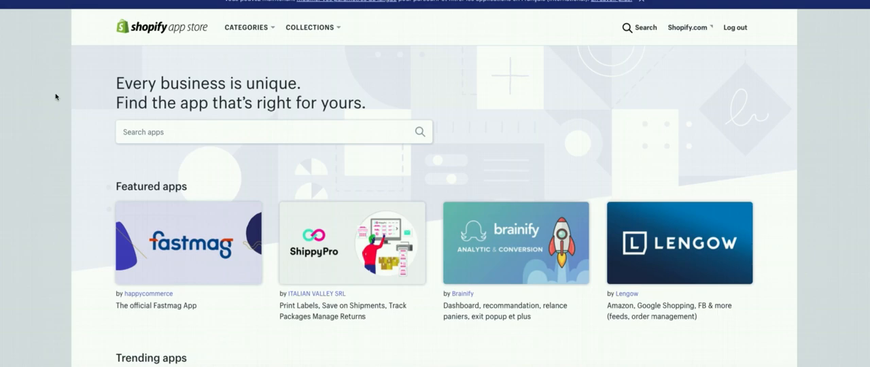
# - Search the Shopify App Store for "amazon import" using the suggested search term
pyautogui.click(175, 134)
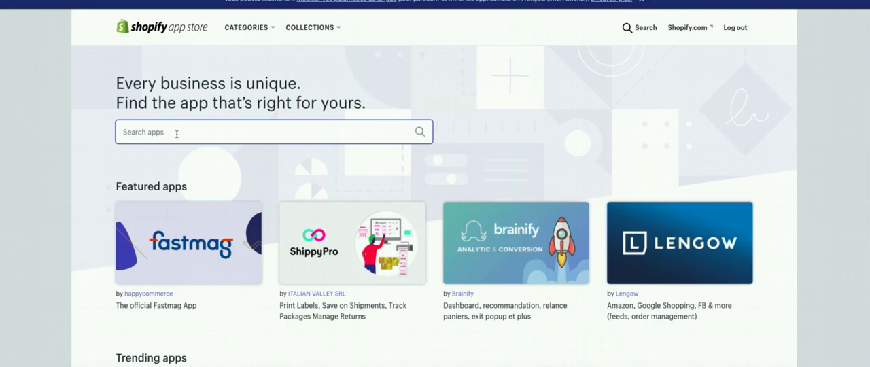
pyautogui.write('AMAZON')
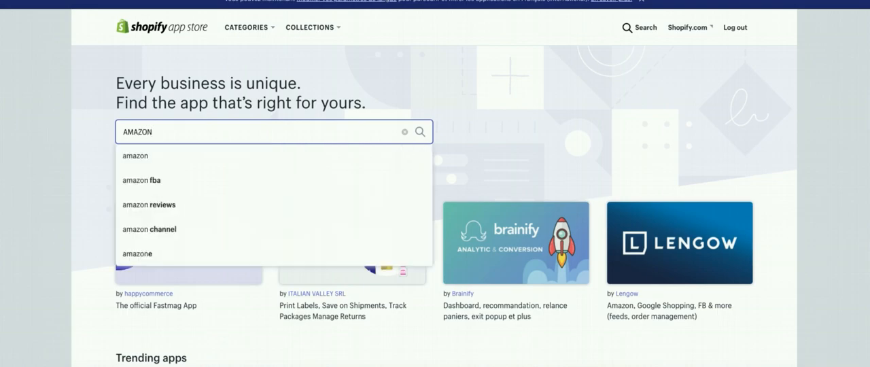
pyautogui.write(' IMPO')
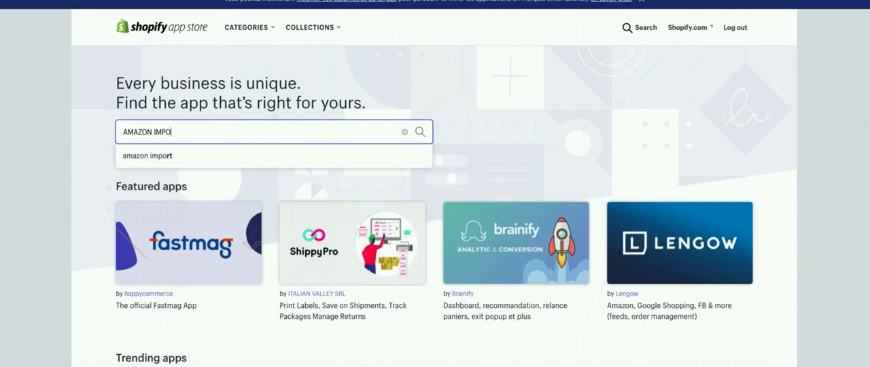
pyautogui.click(169, 155)
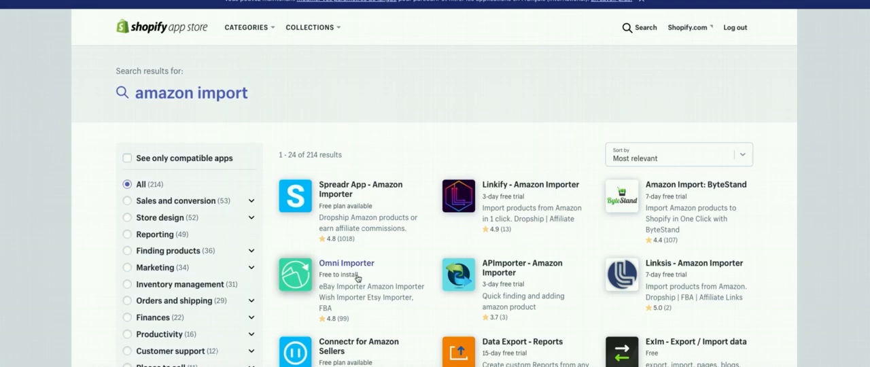
# - Open the Spreadr App - Amazon Importer listing and read its full description, including the features and disclaimers
pyautogui.click(341, 195)
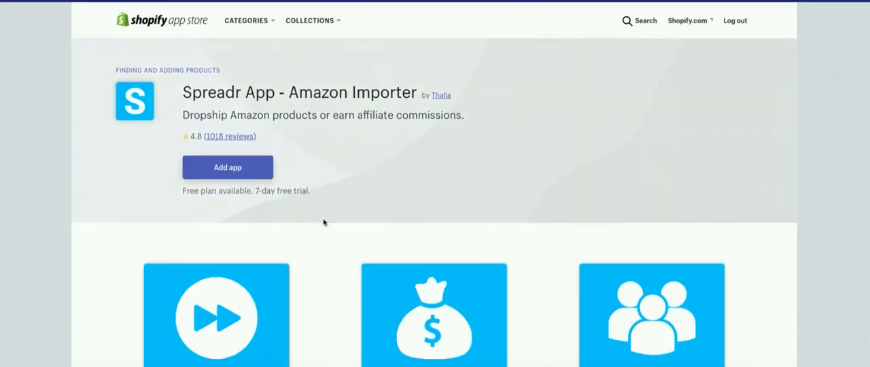
pyautogui.scroll(-6, 323, 222)
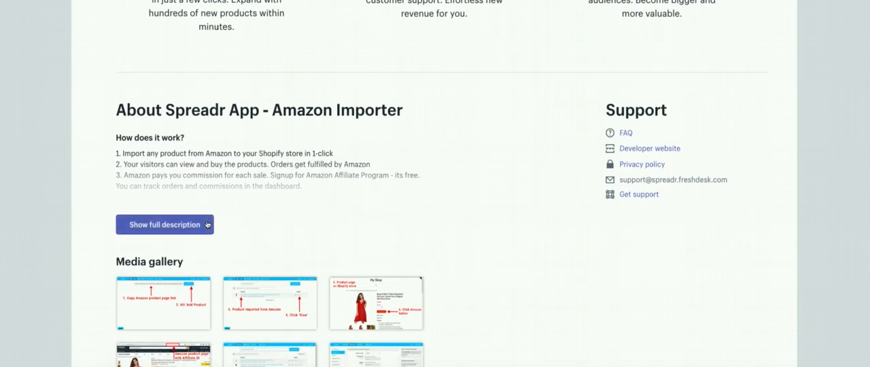
pyautogui.click(190, 228)
pyautogui.scroll(-5, 277, 221)
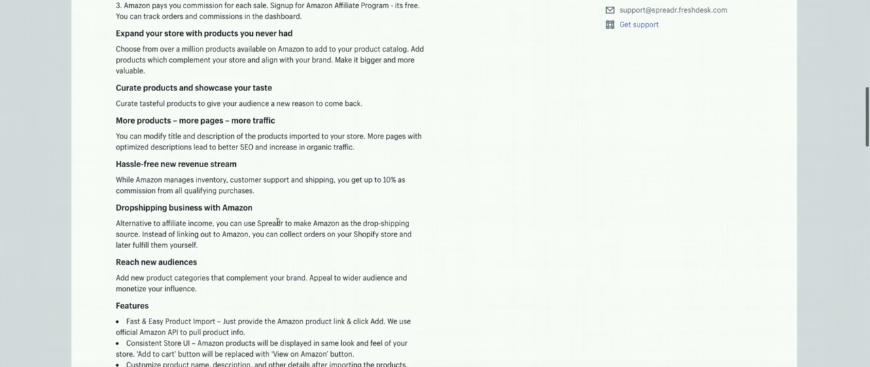
pyautogui.scroll(-2, 277, 221)
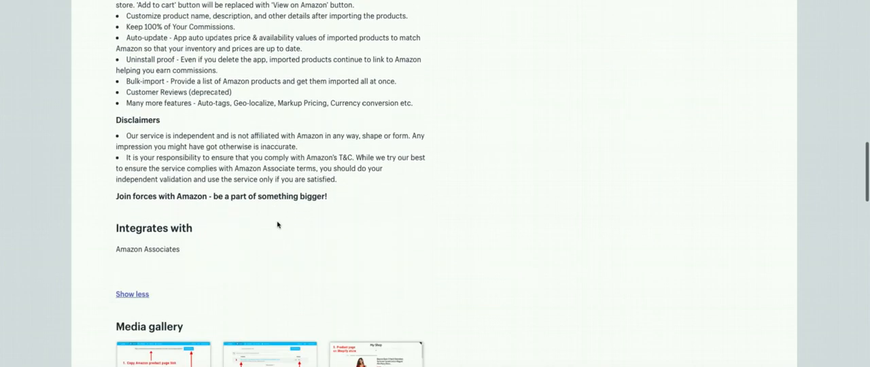
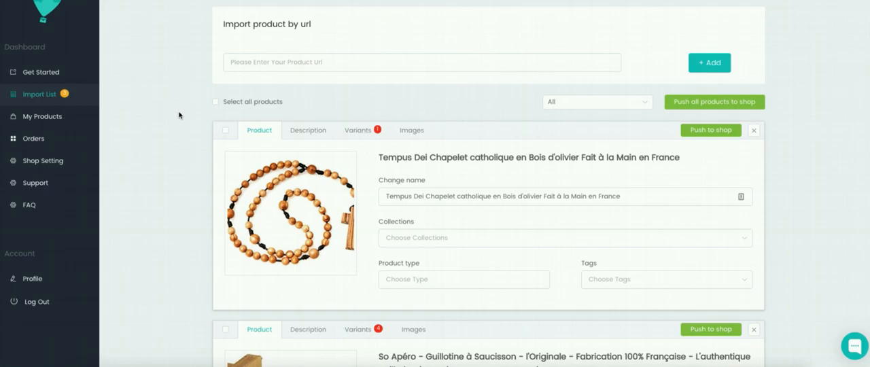
# - Add the Apyforme Probio+ probiotic to the import list using its copied Amazon product URL
pyautogui.click(266, 66)
pyautogui.click(289, 65)
pyautogui.click(289, 65)
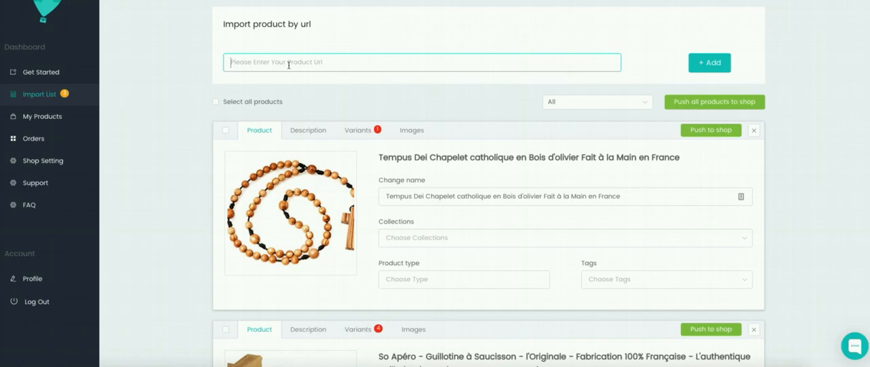
pyautogui.hotkey('ctrl', 'v')
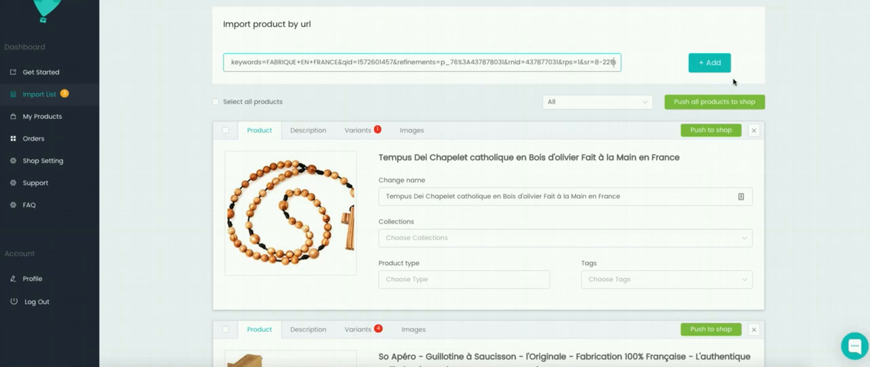
pyautogui.click(689, 62)
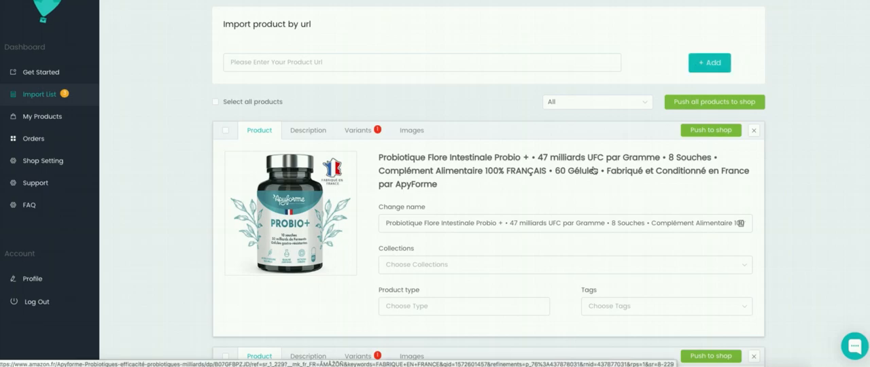
# - Shorten the probiotic's product name by removing "par ApyForme" from its end
pyautogui.click(512, 225)
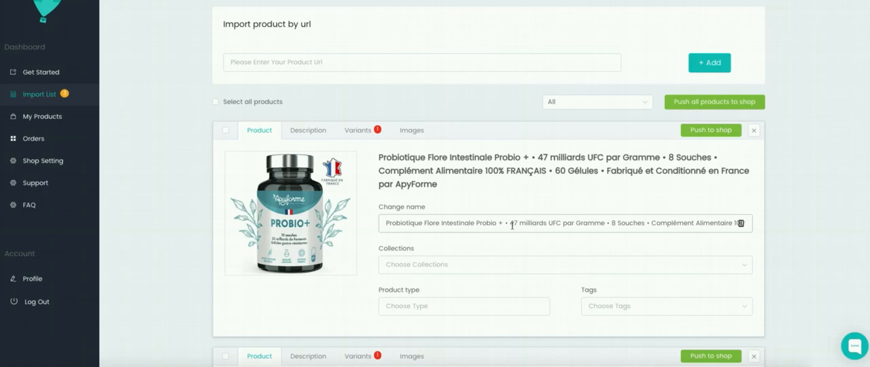
pyautogui.scroll(-1, 511, 224)
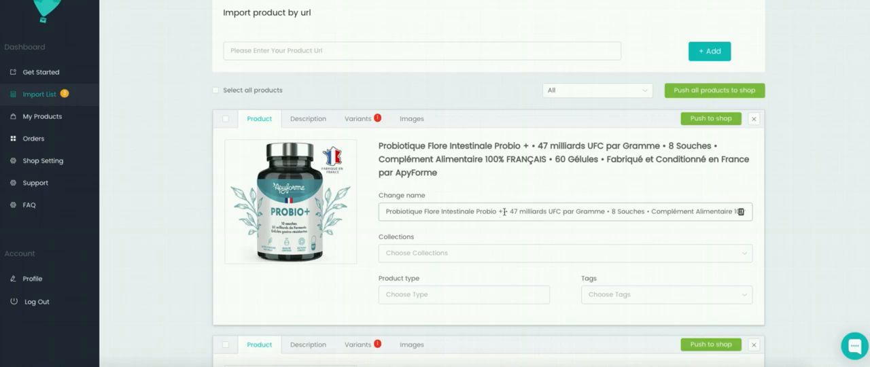
pyautogui.click(504, 212)
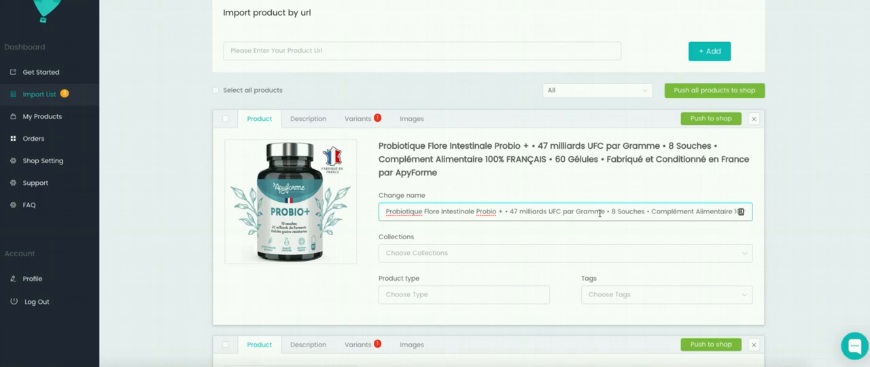
pyautogui.moveTo(604, 211); pyautogui.dragTo(642, 212)
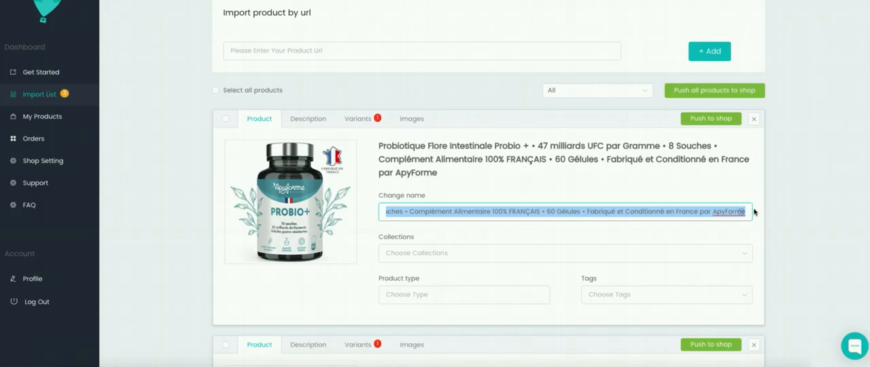
pyautogui.click(741, 212)
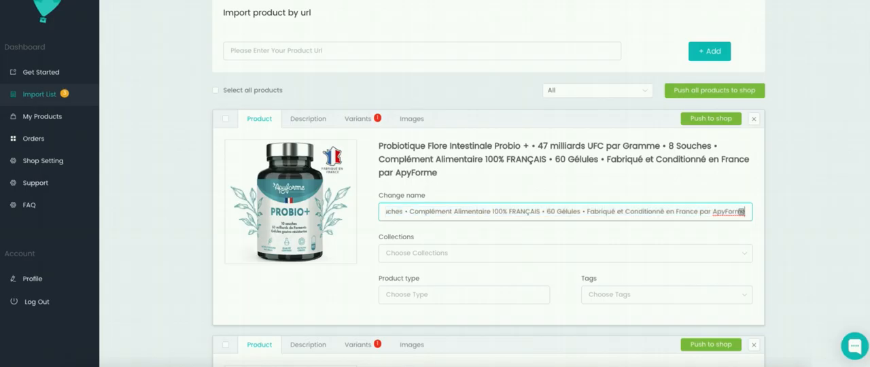
pyautogui.press('BackSpace')
pyautogui.press('BackSpace')
pyautogui.press('BackSpace')
pyautogui.press('BackSpace')
pyautogui.press('BackSpace')
pyautogui.press('BackSpace')
pyautogui.press('BackSpace')
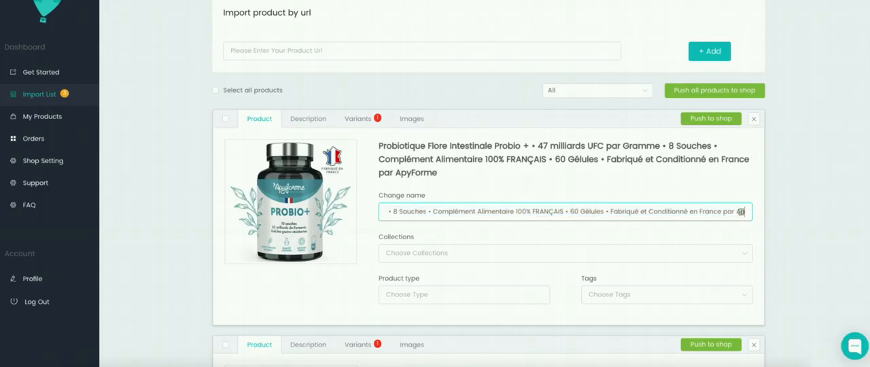
pyautogui.press('BackSpace')
pyautogui.press('BackSpace')
pyautogui.press('BackSpace')
pyautogui.press('BackSpace')
pyautogui.press('BackSpace')
pyautogui.press('BackSpace')
pyautogui.press('BackSpace')
pyautogui.press('BackSpace')
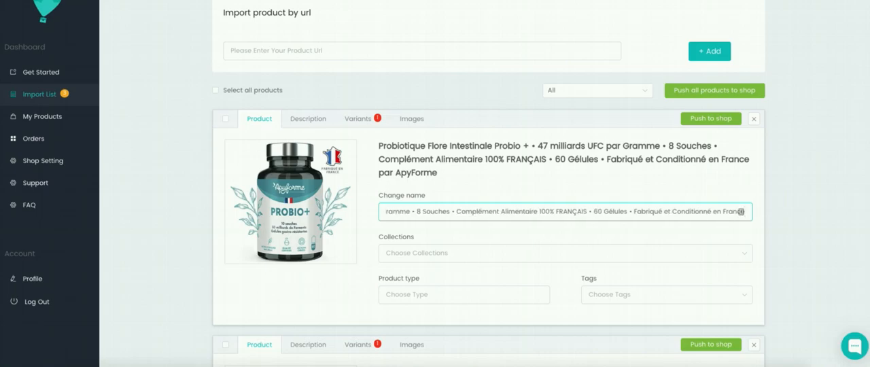
# - Add the tags PROBIOTIQUE and FRANCE to the probiotic product
pyautogui.click(409, 255)
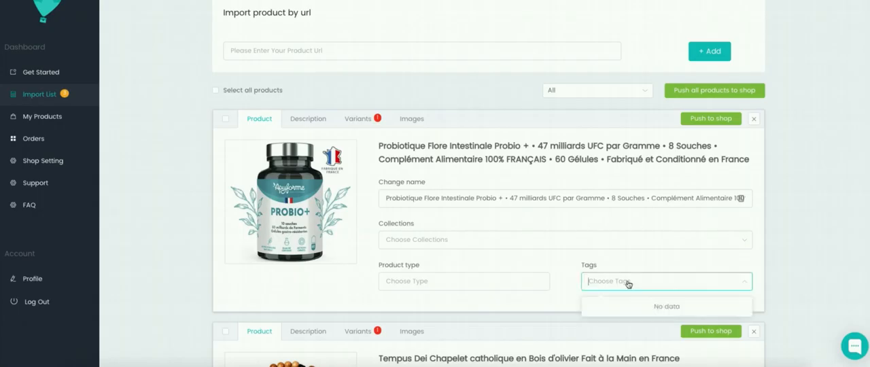
pyautogui.write('PROBIOTI')
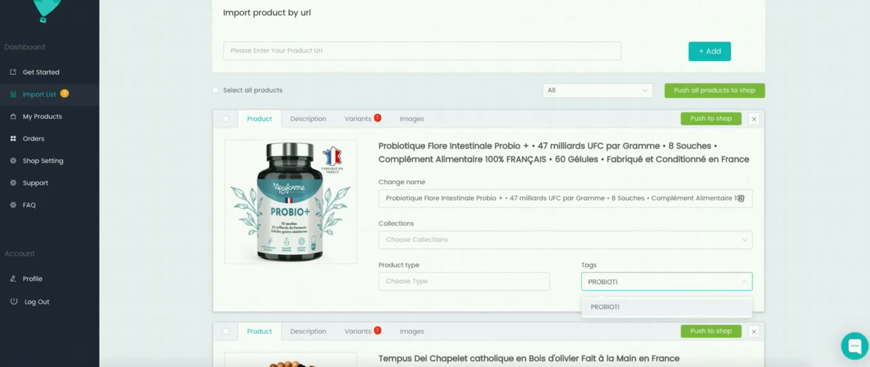
pyautogui.write('QUE')
pyautogui.click(649, 309)
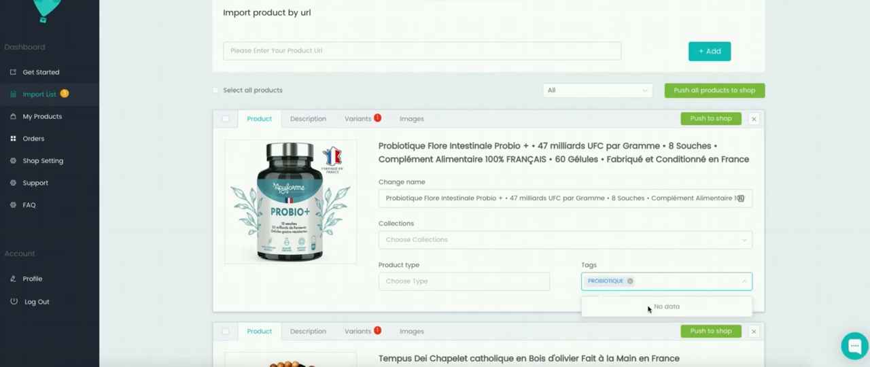
pyautogui.write('FRANCE')
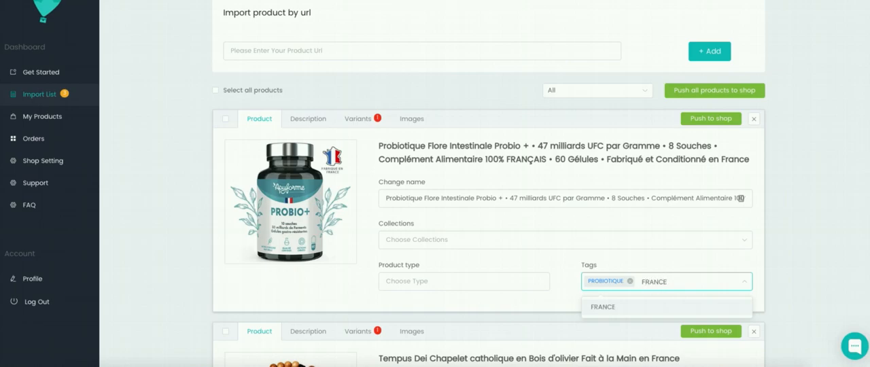
pyautogui.press('Return')
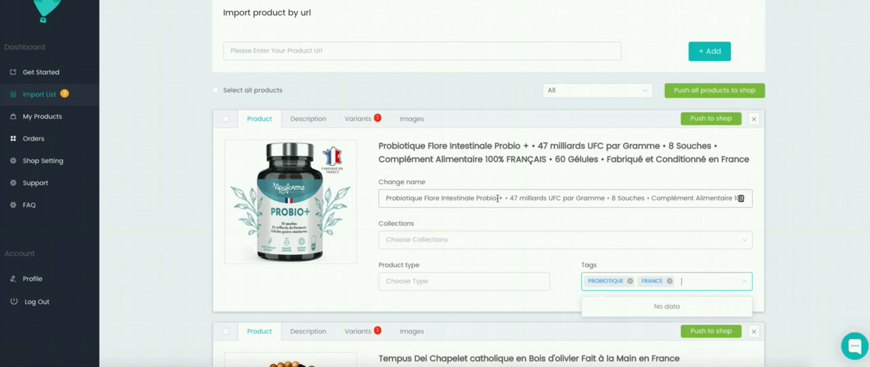
# - Copy "Probiotique Flore Intestinale Probio" from the product name and add it as a tag
pyautogui.moveTo(498, 198); pyautogui.dragTo(381, 196)
pyautogui.press('super+c')
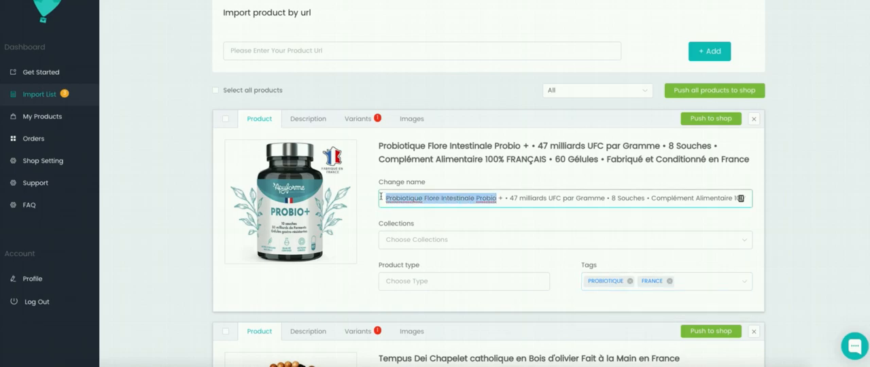
pyautogui.click(684, 280)
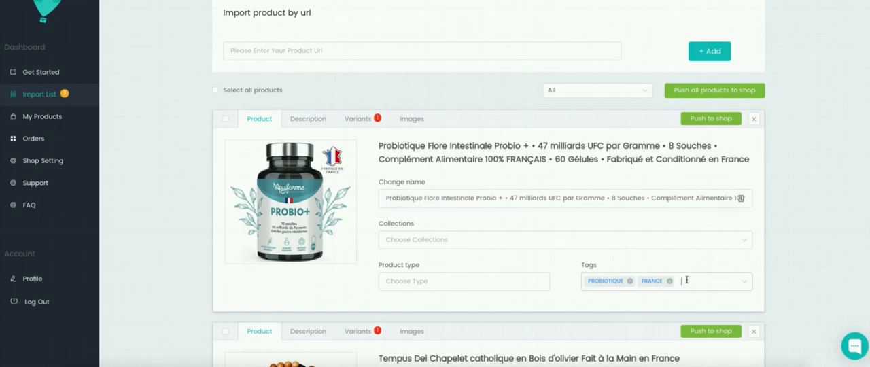
pyautogui.press('super+v')
pyautogui.press('Return')
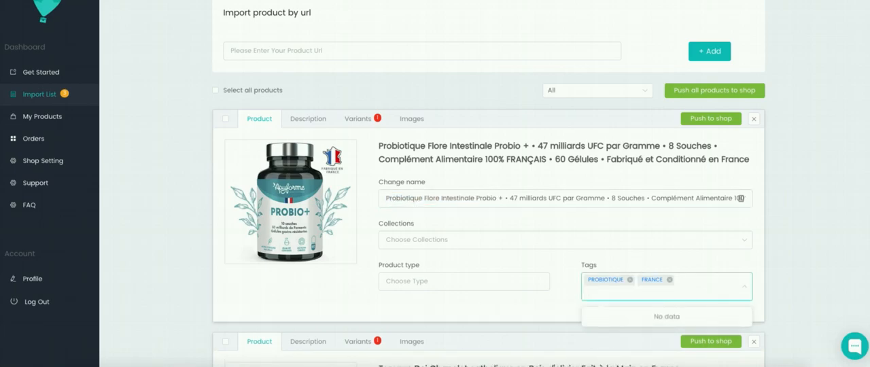
pyautogui.press('super+v')
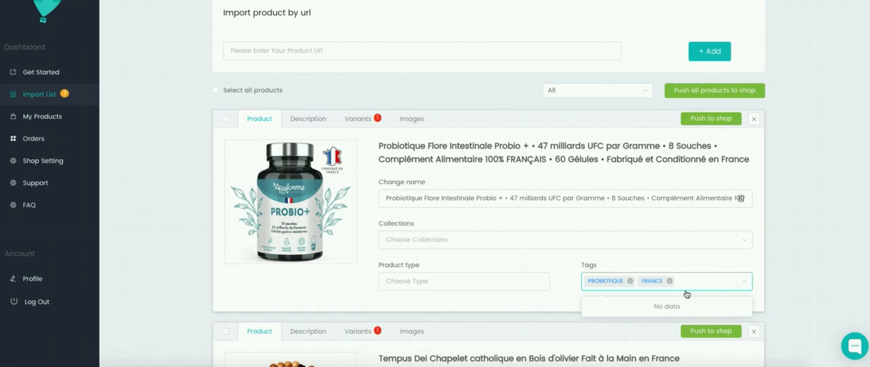
pyautogui.click(677, 313)
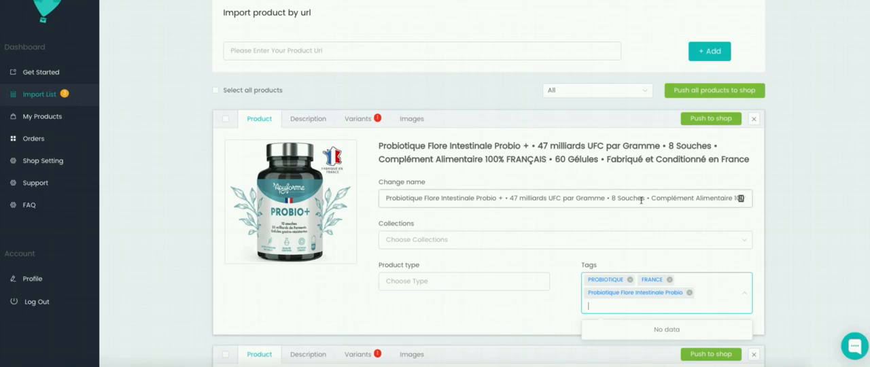
# - Copy "100% FRANÇAIS" from the product name and add it as another tag
pyautogui.click(641, 202)
pyautogui.moveTo(642, 198); pyautogui.dragTo(755, 198)
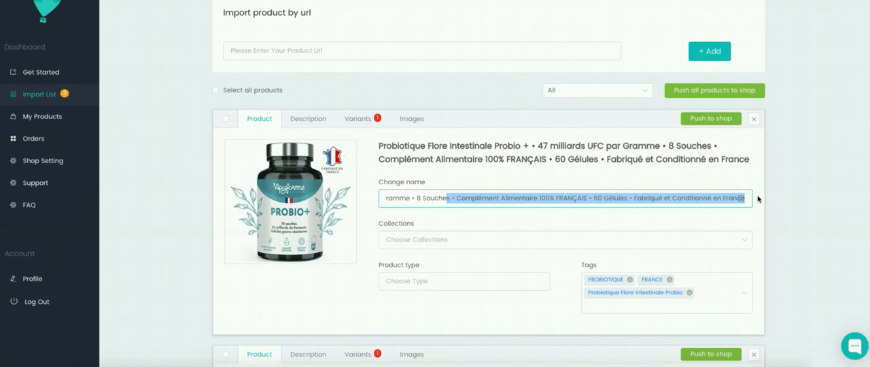
pyautogui.click(556, 198)
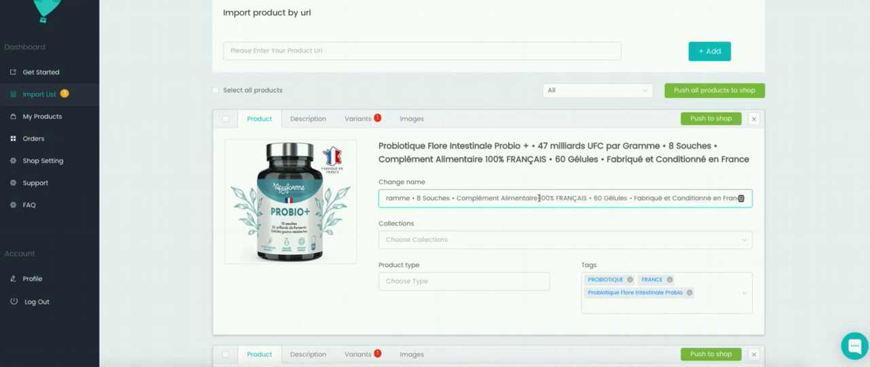
pyautogui.moveTo(539, 198); pyautogui.dragTo(589, 198)
pyautogui.hotkey('ctrl', 'c')
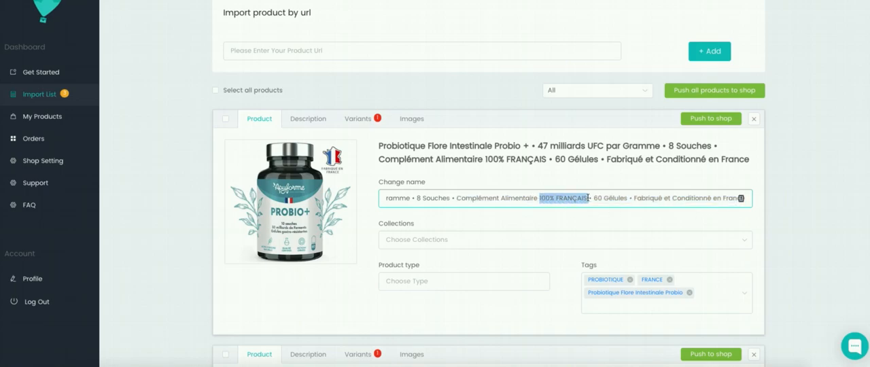
pyautogui.click(619, 308)
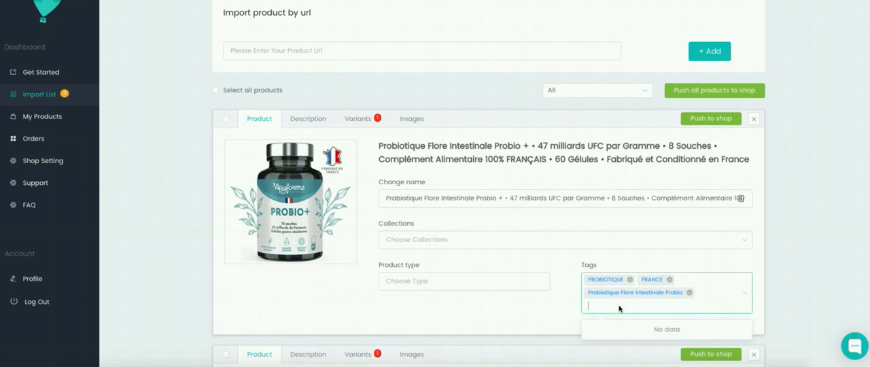
pyautogui.hotkey('ctrl', 'v')
pyautogui.click(618, 332)
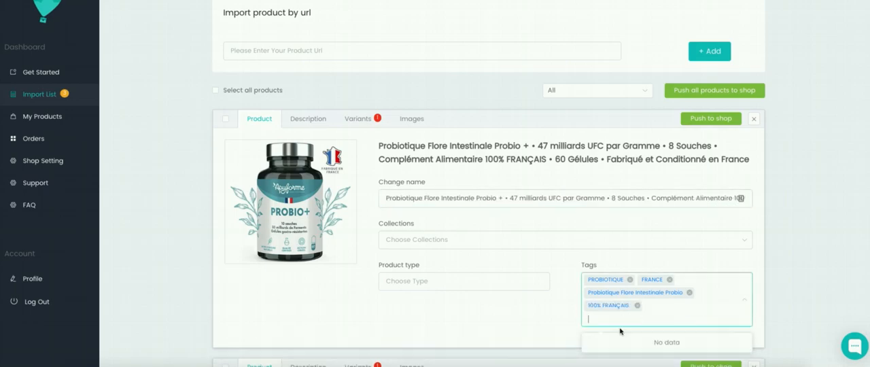
pyautogui.click(455, 320)
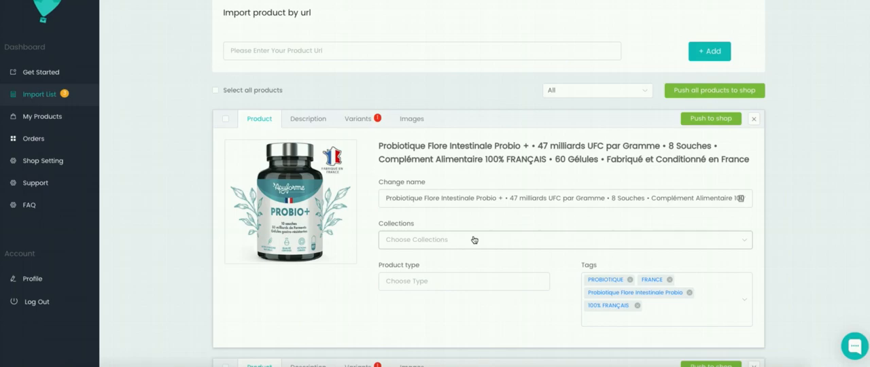
# - Open the probiotic's description for editing and copy the whole "Informations importantes" section from its Amazon page
pyautogui.click(319, 122)
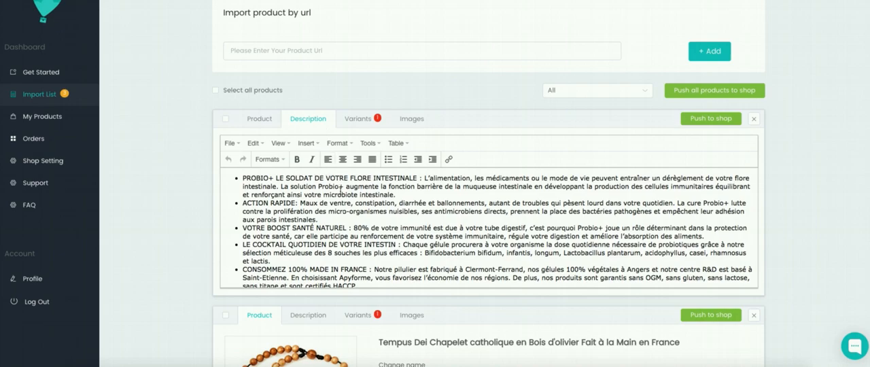
pyautogui.scroll(-1, 343, 227)
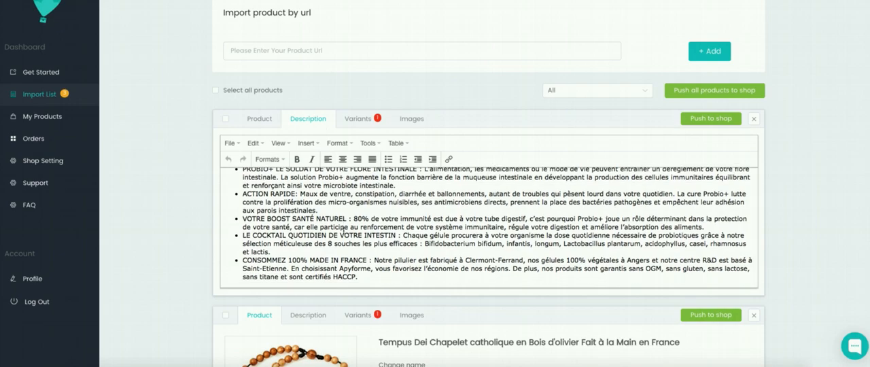
pyautogui.scroll(1, 343, 230)
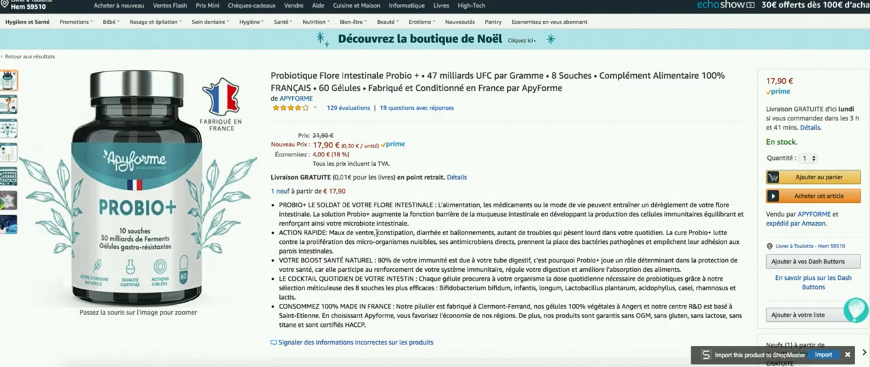
pyautogui.scroll(-3, 376, 236)
pyautogui.scroll(-10, 376, 236)
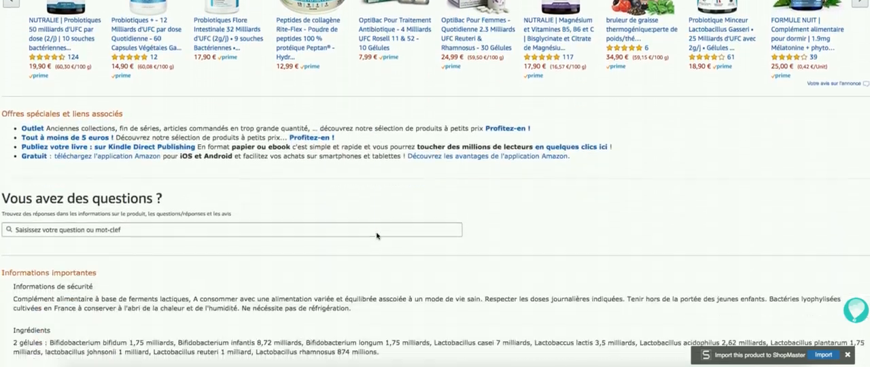
pyautogui.scroll(-1, 377, 234)
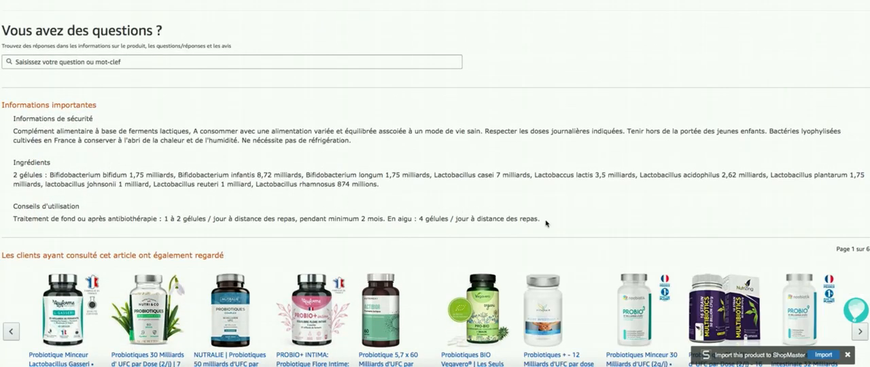
pyautogui.moveTo(547, 224); pyautogui.dragTo(3, 106)
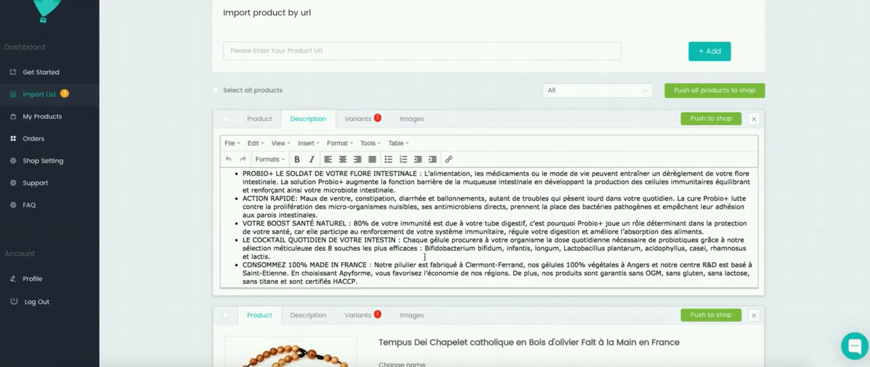
pyautogui.scroll(-1, 405, 280)
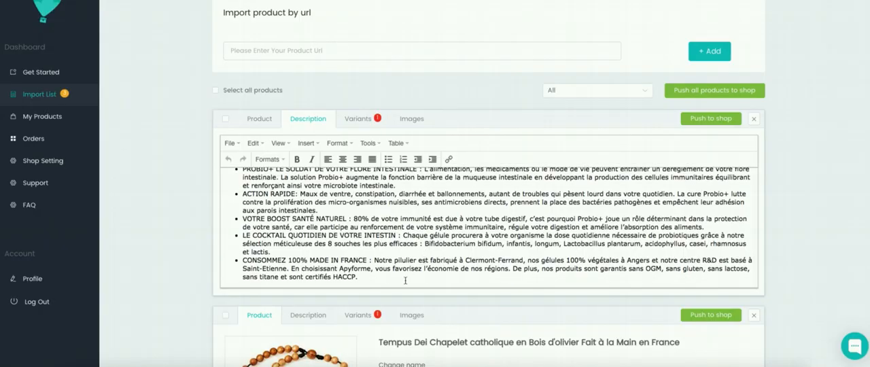
# - Paste the copied safety, ingredients and usage information below the bullet list in the probiotic's description
pyautogui.click(405, 280)
pyautogui.press('Return')
pyautogui.press('Return')
pyautogui.press('Return')
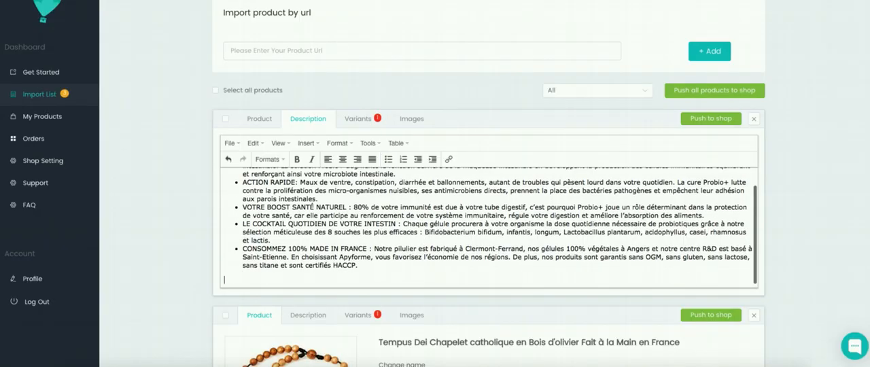
pyautogui.hotkey('ctrl', 'v')
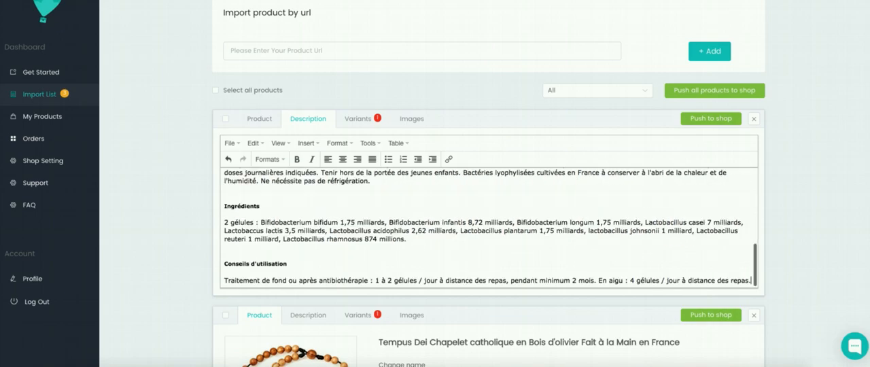
# - Make the whole bullet list in the probiotic's description bold
pyautogui.scroll(10, 404, 221)
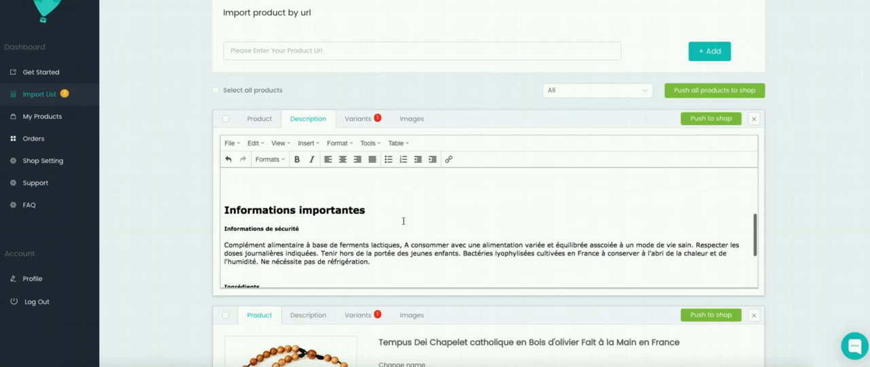
pyautogui.scroll(-1, 404, 221)
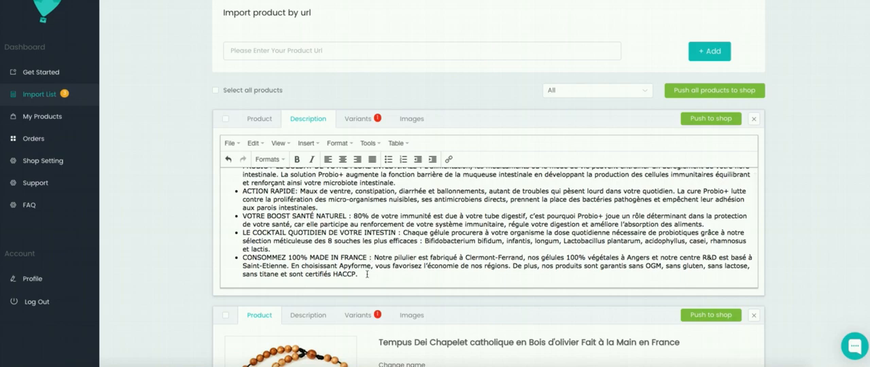
pyautogui.moveTo(368, 274); pyautogui.dragTo(226, 158)
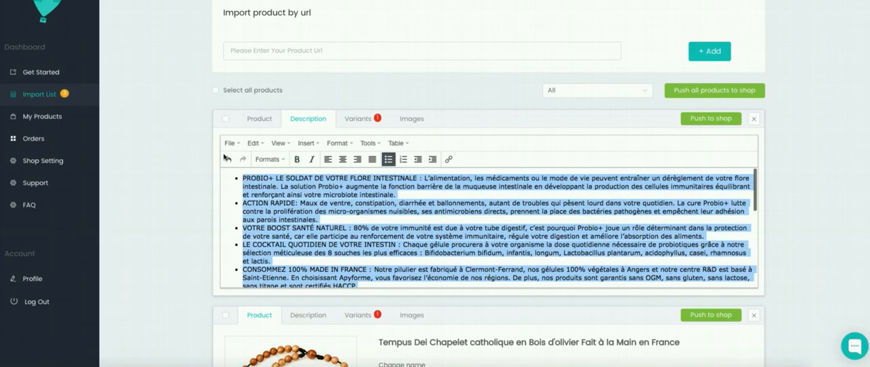
pyautogui.click(297, 159)
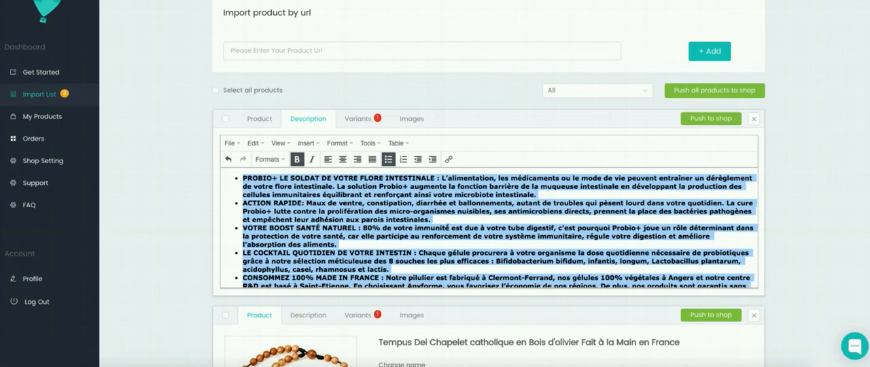
pyautogui.click(450, 222)
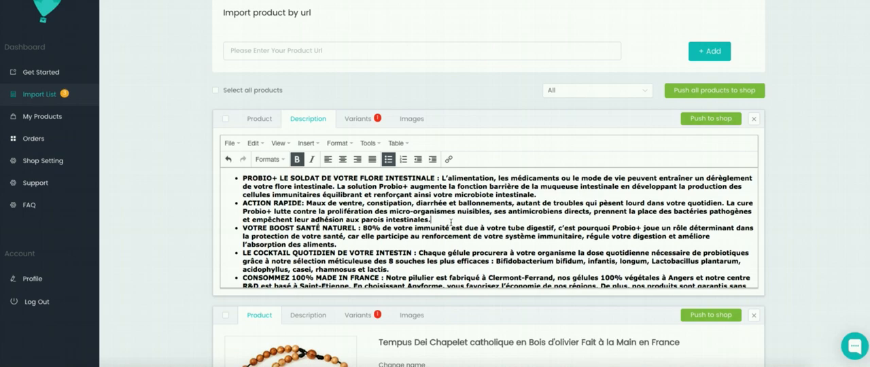
pyautogui.hotkey('ctrl', 'a')
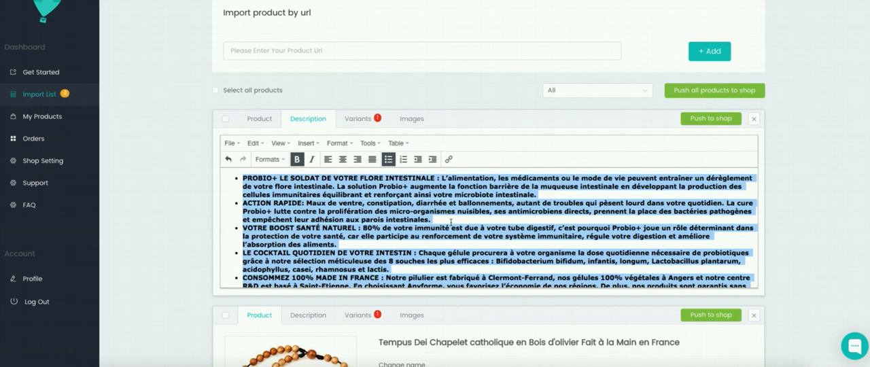
# - Exclude the product-range image and the mountain guides image from the probiotic's images
pyautogui.click(413, 119)
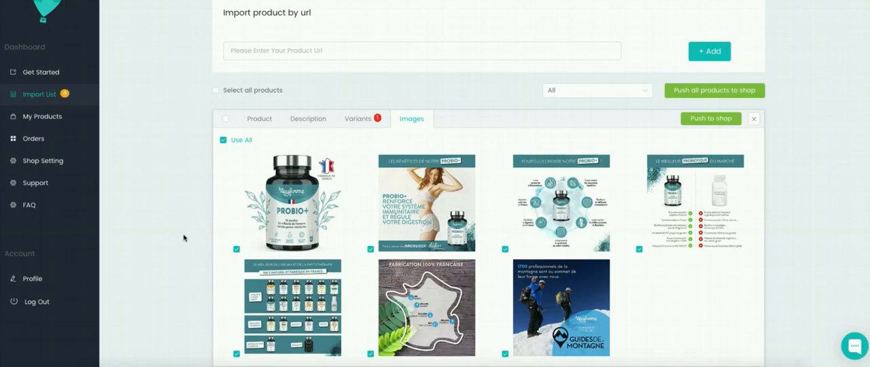
pyautogui.scroll(-2, 184, 238)
pyautogui.scroll(1, 183, 238)
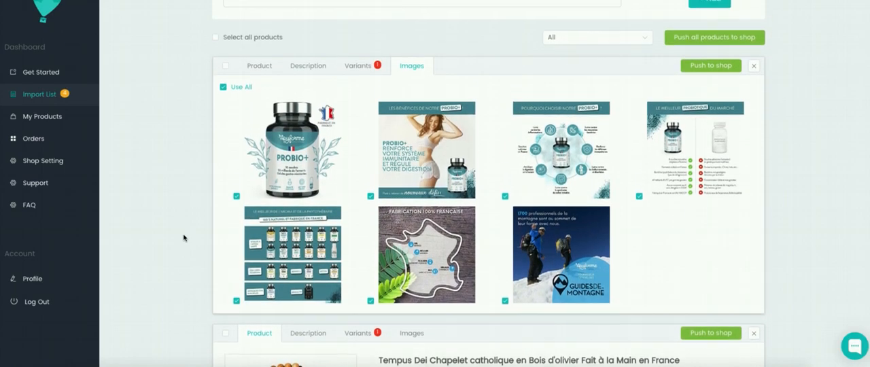
pyautogui.scroll(1, 184, 238)
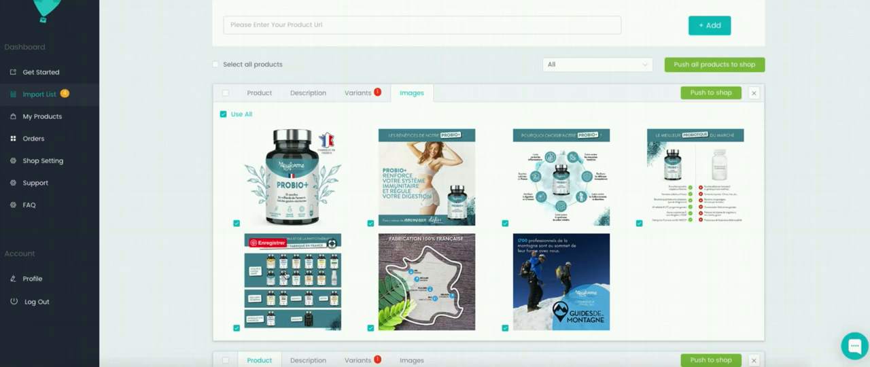
pyautogui.click(236, 329)
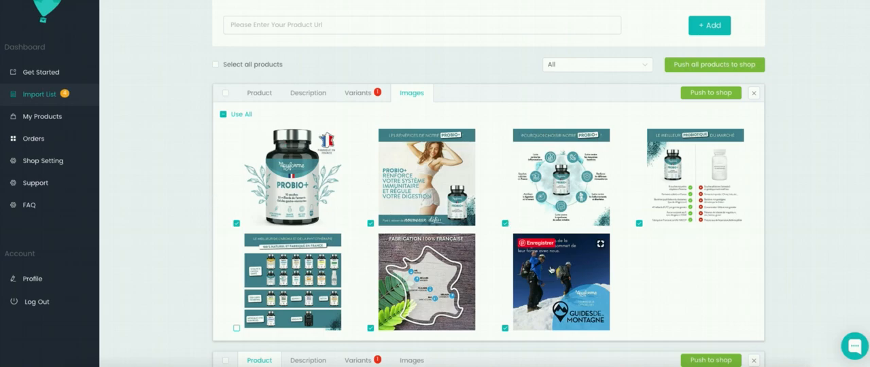
pyautogui.click(504, 328)
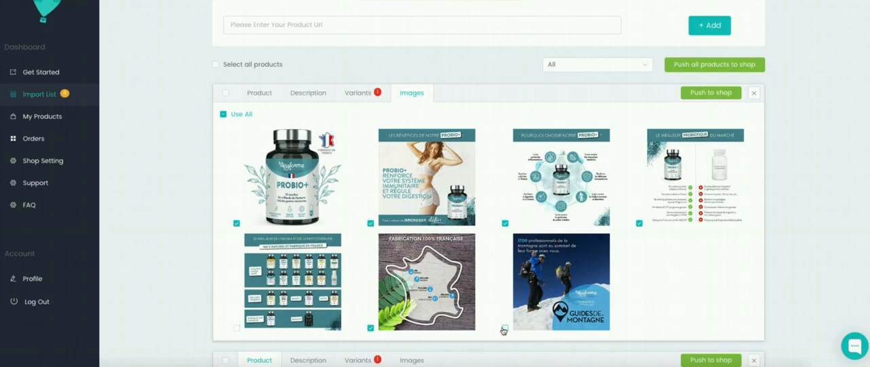
# - Set the probiotic variant's price, sale price and compare-at price to 23,99 EUR each
pyautogui.click(375, 95)
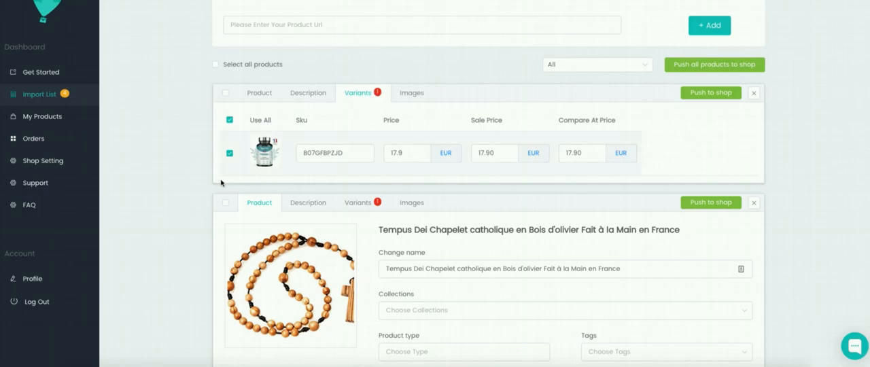
pyautogui.scroll(1, 208, 189)
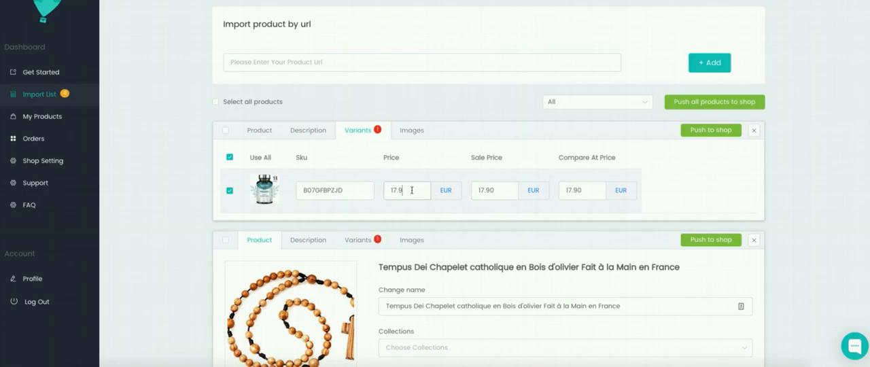
pyautogui.moveTo(411, 190); pyautogui.dragTo(381, 191)
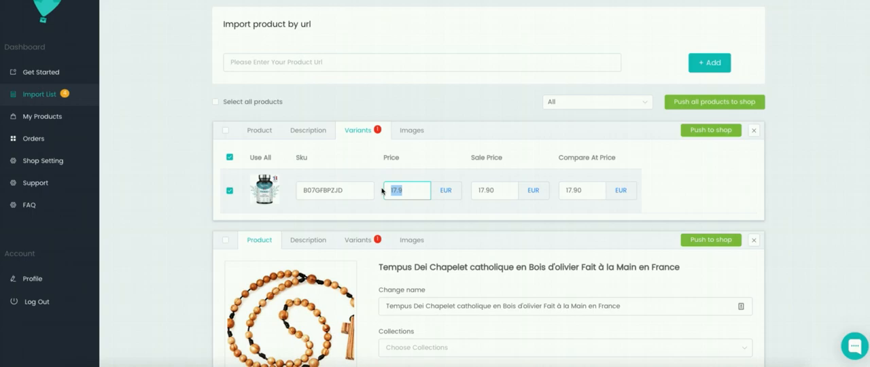
pyautogui.write('23,99')
pyautogui.moveTo(421, 190); pyautogui.dragTo(379, 190)
pyautogui.hotkey('ctrl', 'c')
pyautogui.doubleClick(475, 190)
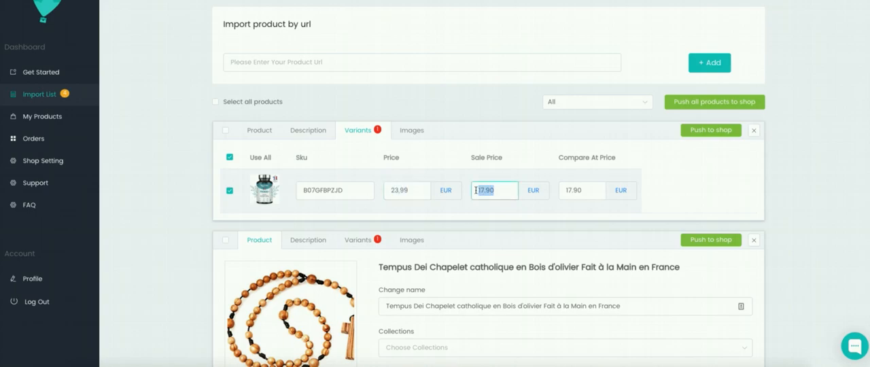
pyautogui.hotkey('ctrl', 'v')
pyautogui.doubleClick(577, 190)
pyautogui.hotkey('ctrl', 'v')
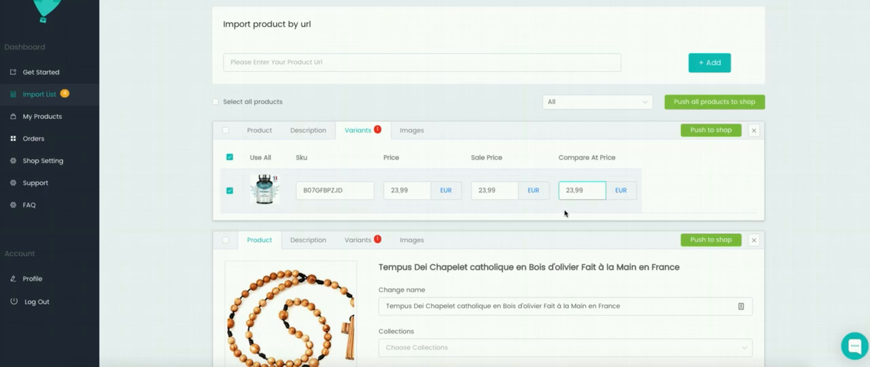
# - Push the probiotic to the shop and open the list of published products
pyautogui.click(709, 135)
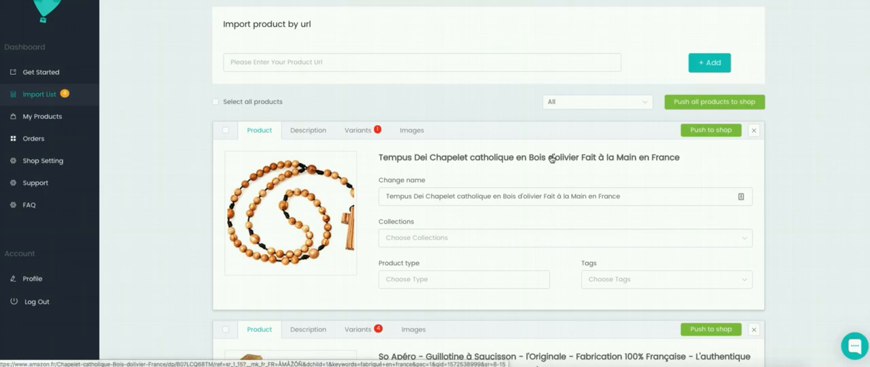
pyautogui.scroll(-1, 174, 165)
pyautogui.scroll(-5, 173, 164)
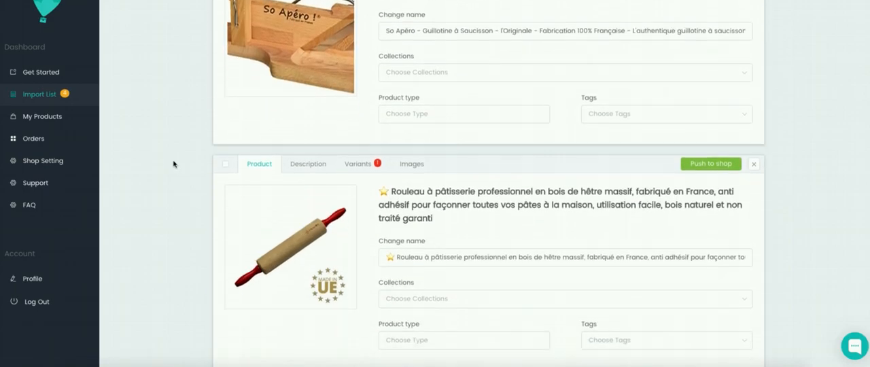
pyautogui.scroll(5, 173, 165)
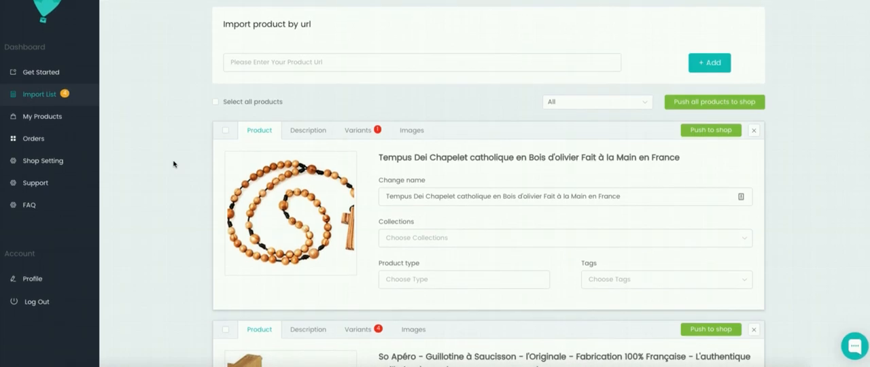
pyautogui.click(43, 117)
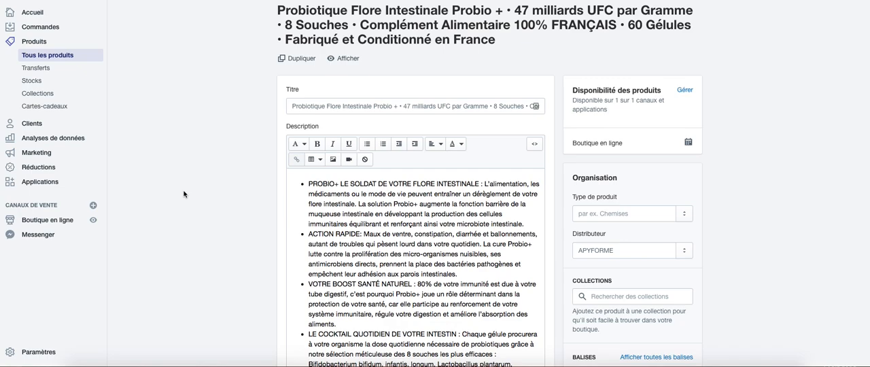
# - Make the whole bullet list bold in the probiotic's Shopify description and save the product
pyautogui.scroll(1, 183, 194)
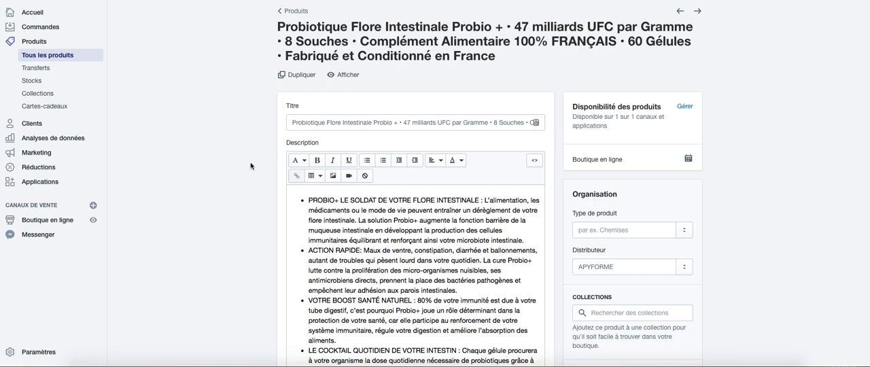
pyautogui.scroll(-2, 426, 221)
pyautogui.scroll(-2, 435, 227)
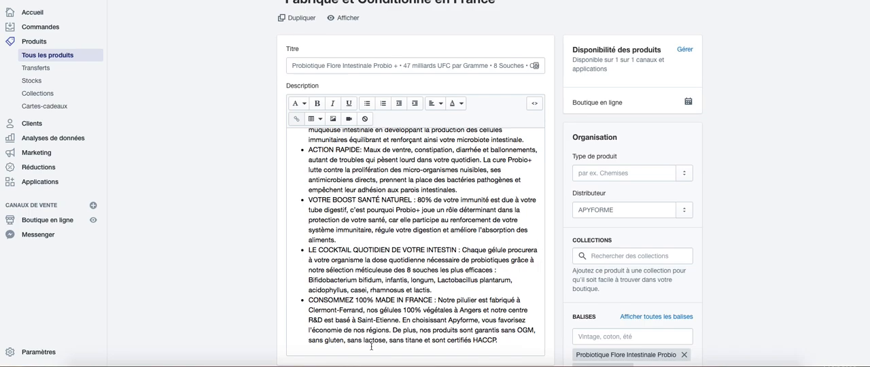
pyautogui.click(508, 341)
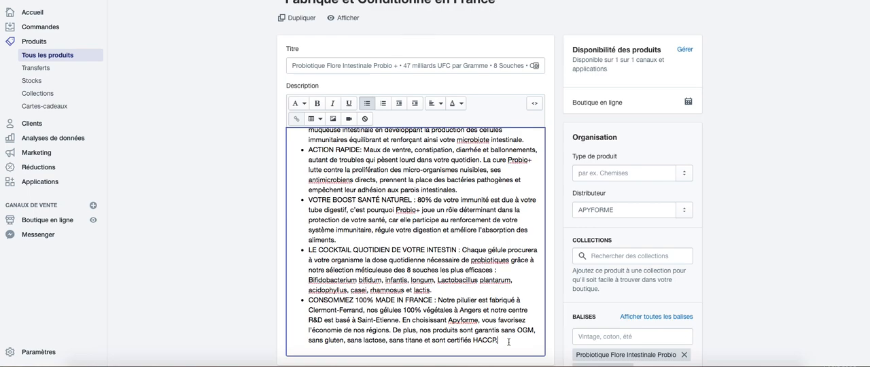
pyautogui.moveTo(509, 341); pyautogui.dragTo(275, 120)
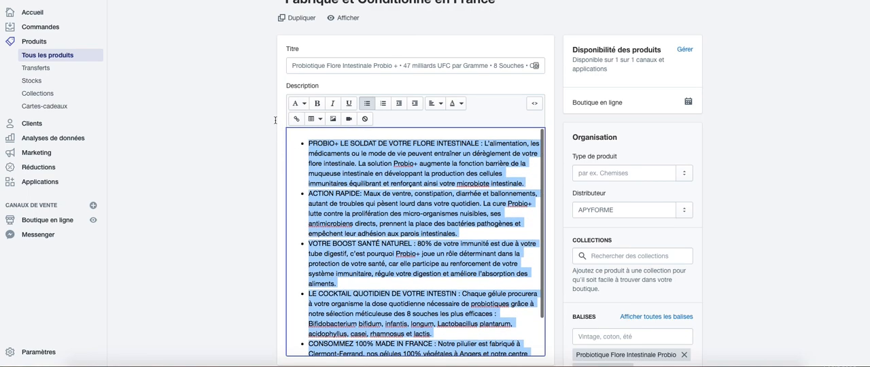
pyautogui.click(318, 104)
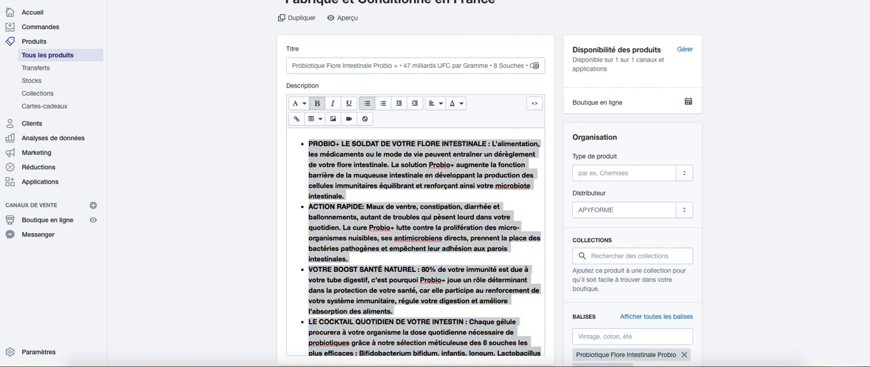
pyautogui.hotkey('ctrl', 's')
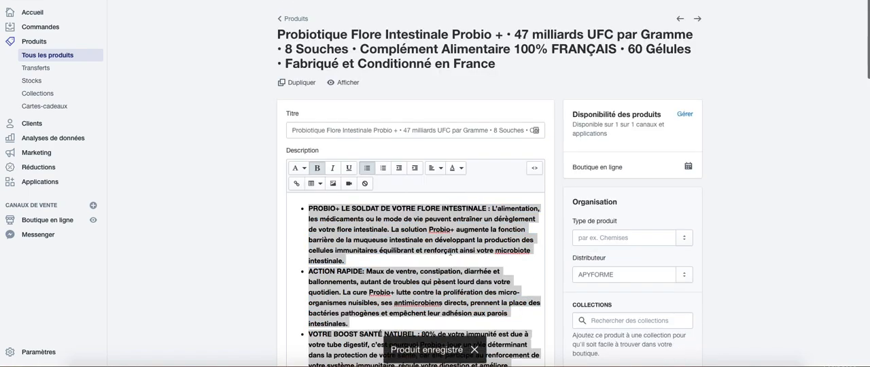
# - Start a new unbulleted paragraph below the last bullet of the Shopify description
pyautogui.scroll(-3, 450, 253)
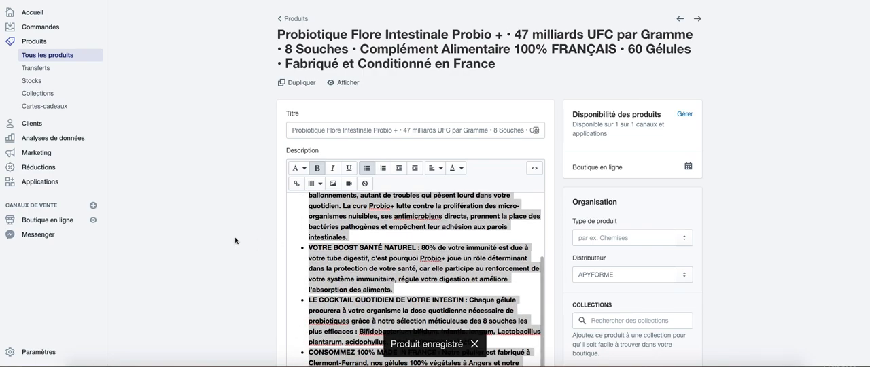
pyautogui.scroll(-3, 278, 235)
pyautogui.click(375, 297)
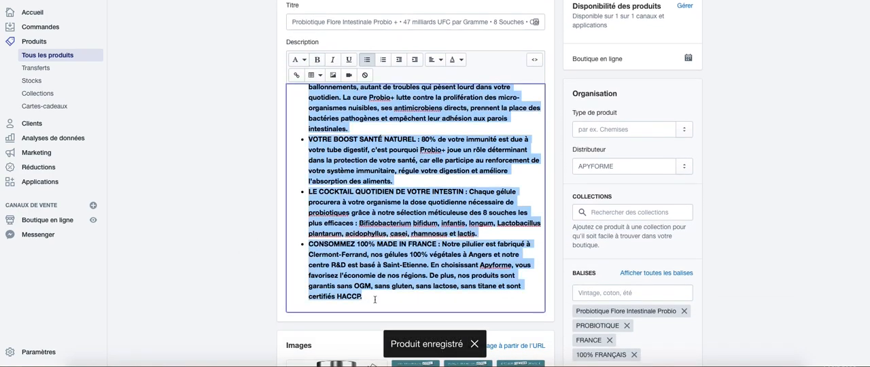
pyautogui.click(375, 297)
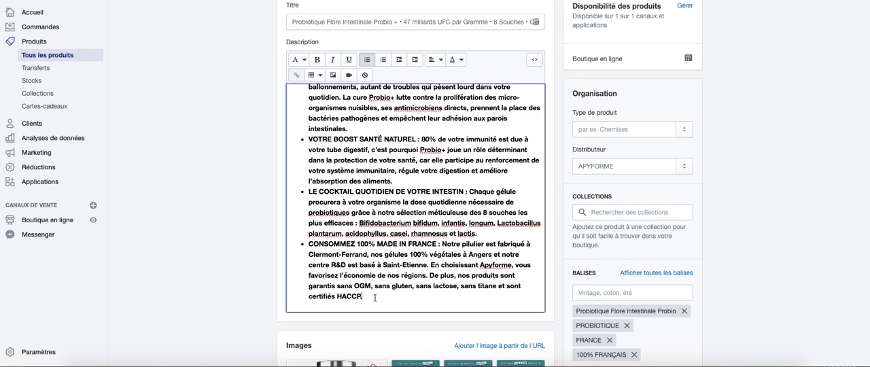
pyautogui.press('Return')
pyautogui.press('Return')
pyautogui.write('100% FRANÇAIS')
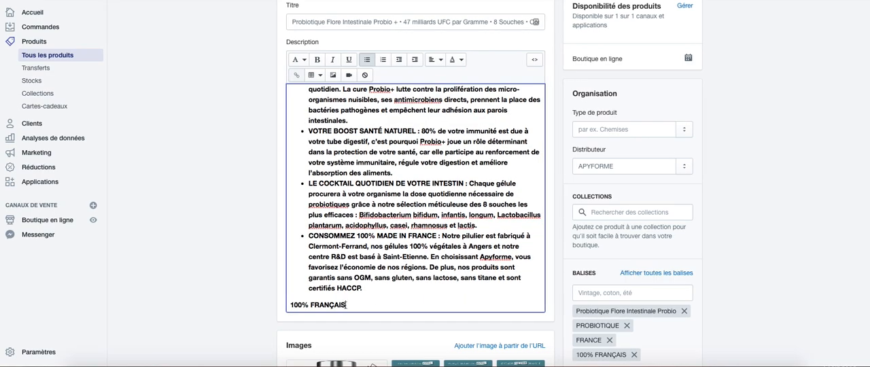
pyautogui.scroll(-1, 414, 204)
pyautogui.moveTo(347, 297); pyautogui.dragTo(290, 294)
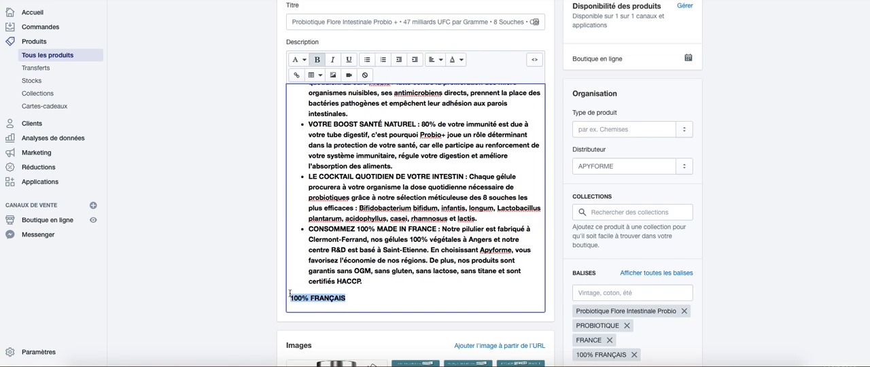
pyautogui.press('BackSpace')
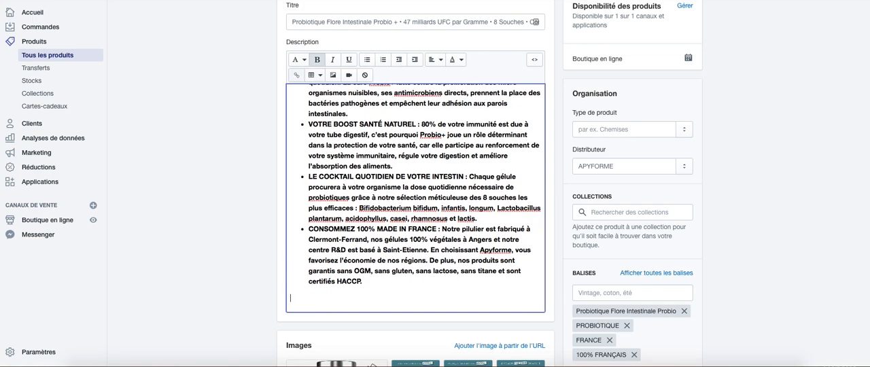
# - Copy "Informations importantes" from the Amazon page, paste it below the bullet list, and correct the misspelled word in the safety text to "associée"
pyautogui.hotkey('ctrl', 'Tab')
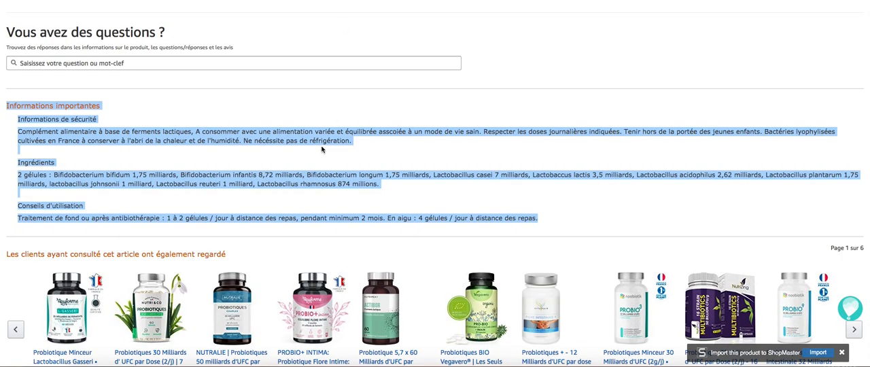
pyautogui.hotkey('ctrl', 'shift', 'Tab')
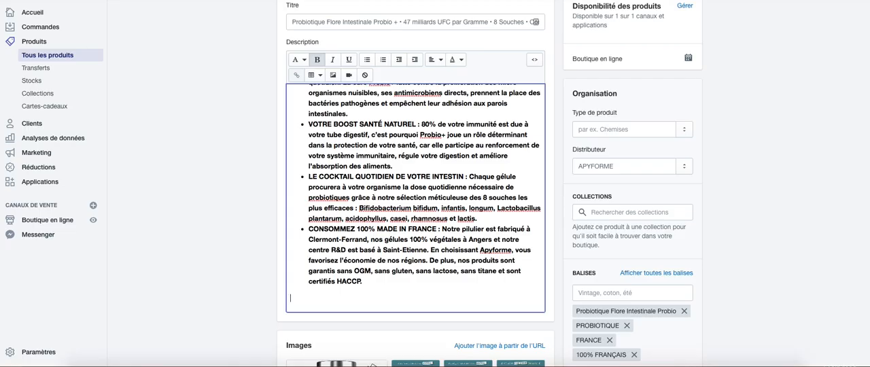
pyautogui.hotkey('ctrl', 'v')
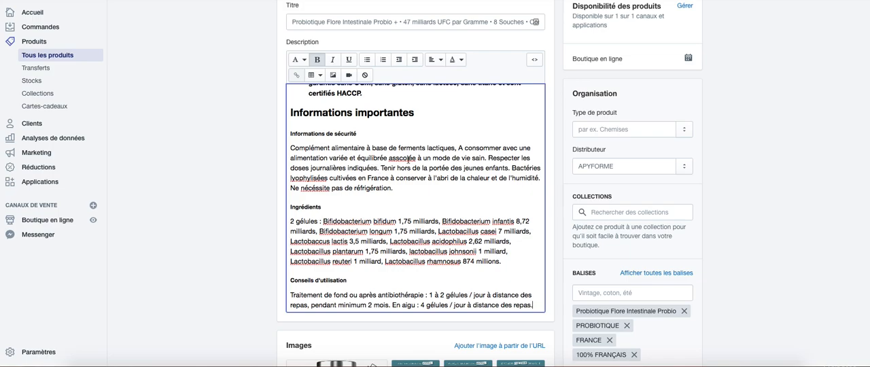
pyautogui.rightClick(408, 159)
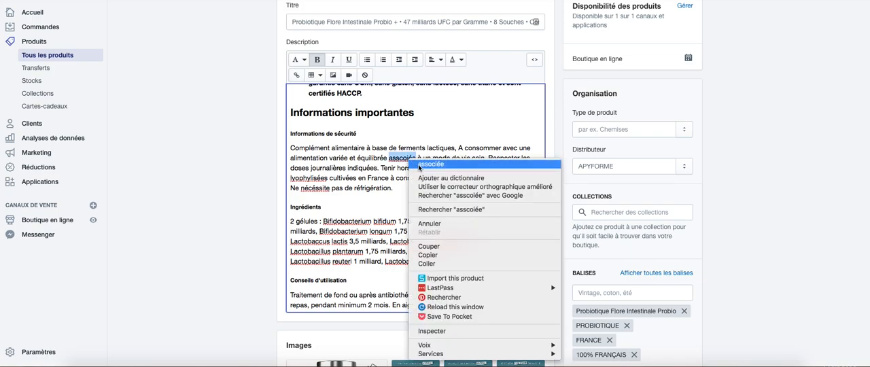
pyautogui.click(417, 165)
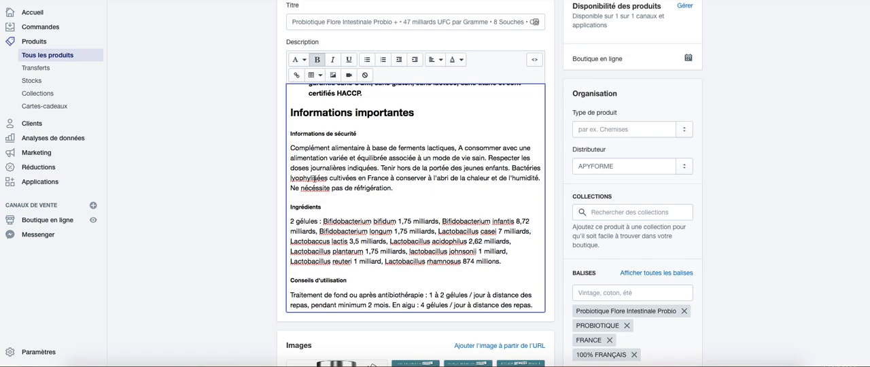
# - Correct the two misspelled words in the safety information of the description to "lyophilisées" and "nécessite"
pyautogui.rightClick(314, 179)
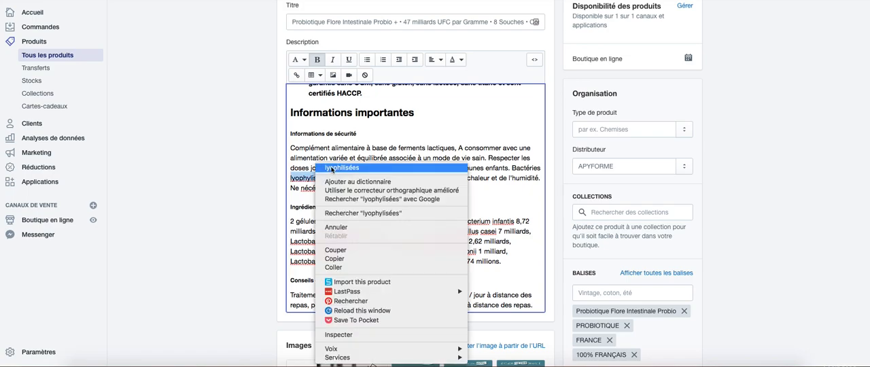
pyautogui.click(333, 169)
pyautogui.rightClick(319, 188)
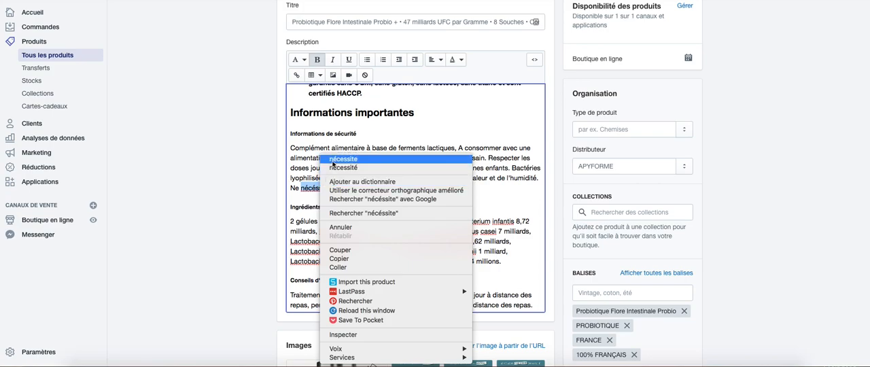
pyautogui.click(332, 159)
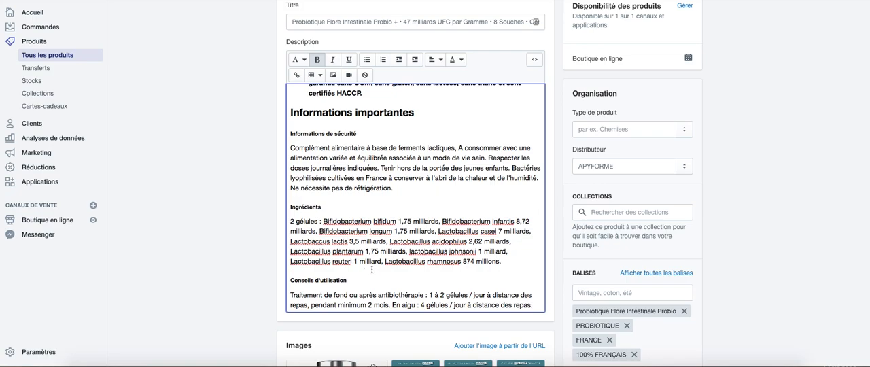
# - Format the "Conseils d'utilisation" heading and its paragraph as bold Titre 1 text and save the product
pyautogui.scroll(-1, 379, 272)
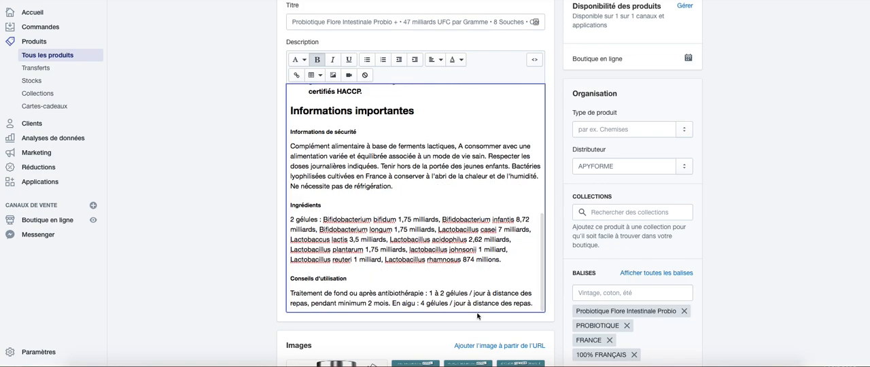
pyautogui.moveTo(534, 303); pyautogui.dragTo(289, 279)
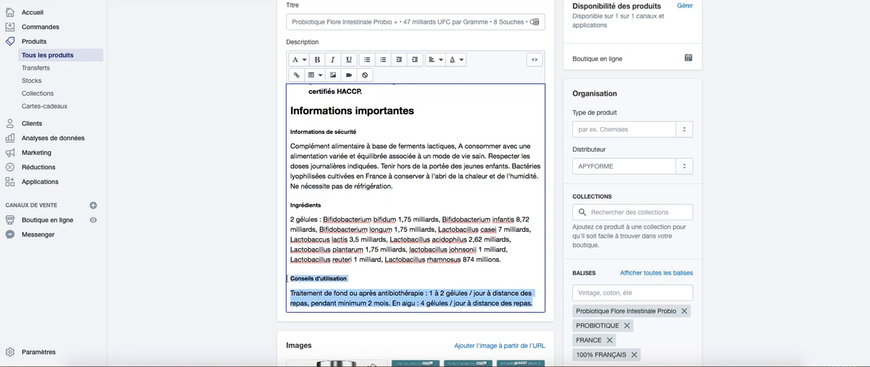
pyautogui.click(316, 61)
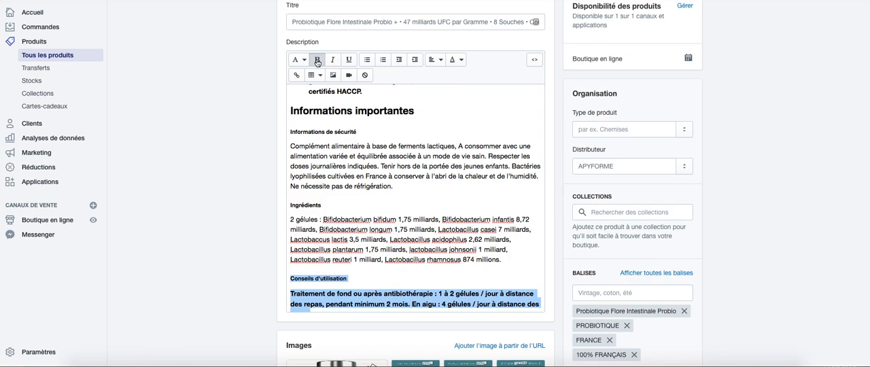
pyautogui.click(305, 61)
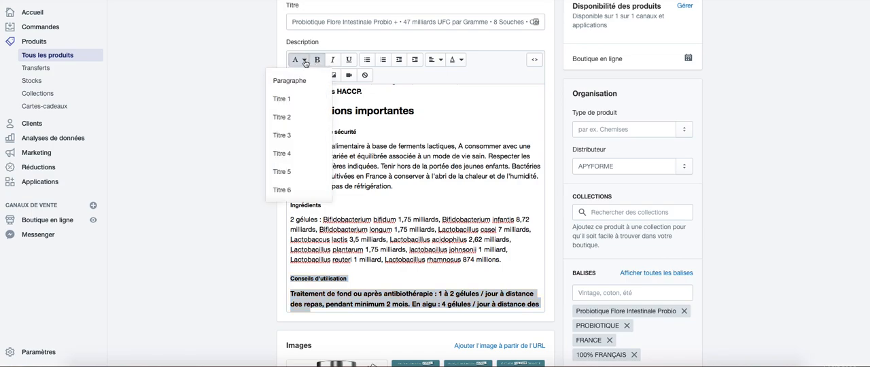
pyautogui.click(299, 99)
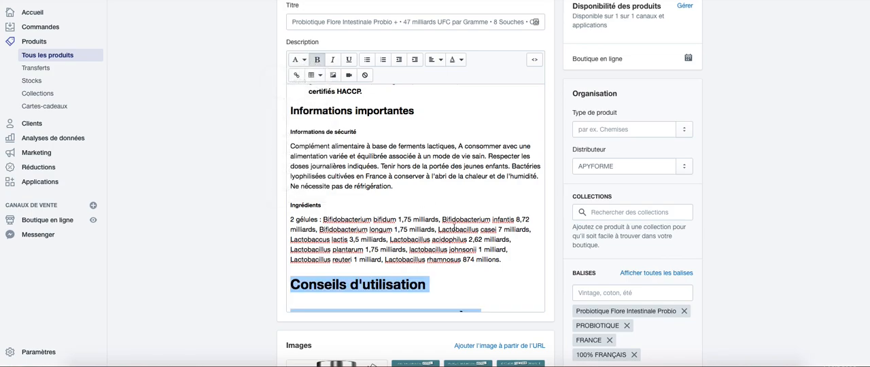
pyautogui.scroll(-3, 454, 228)
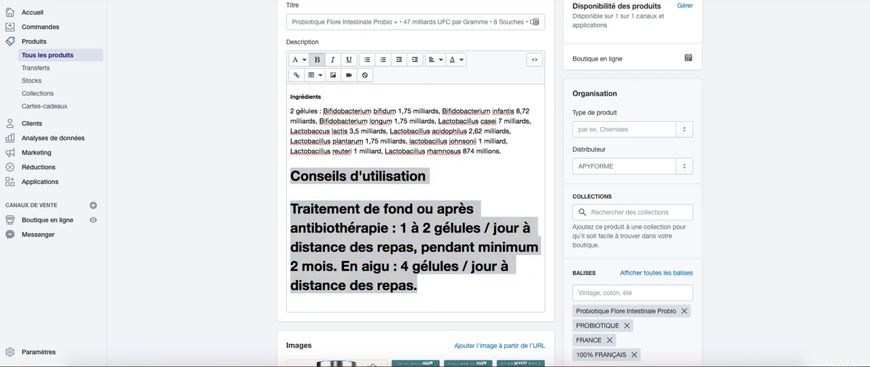
pyautogui.hotkey('ctrl', 's')
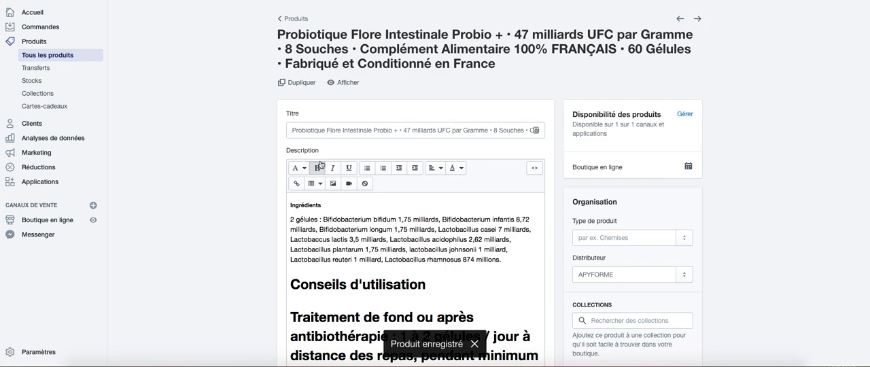
# - Color the "Conseils d'utilisation" heading and its dosage paragraph bright green and save the product
pyautogui.scroll(-2, 224, 201)
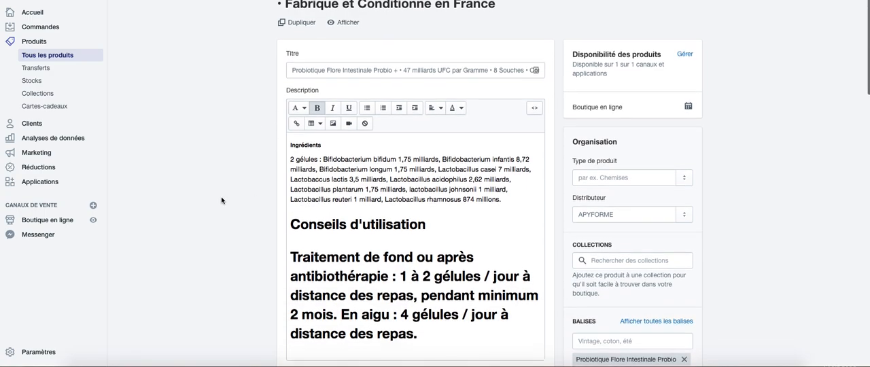
pyautogui.moveTo(291, 221); pyautogui.dragTo(435, 340)
pyautogui.click(462, 107)
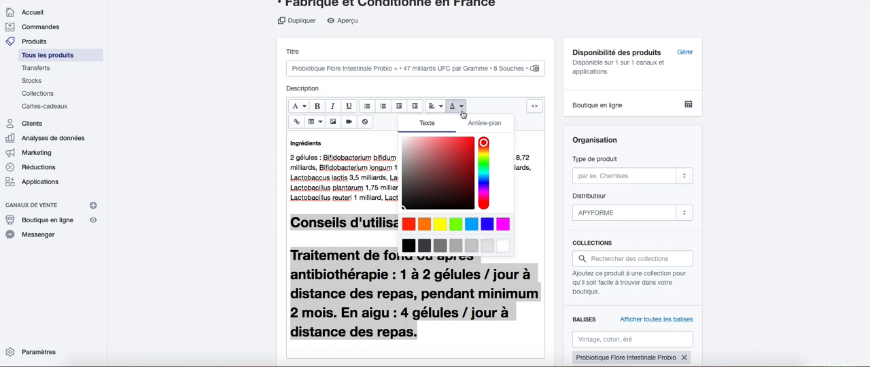
pyautogui.click(453, 224)
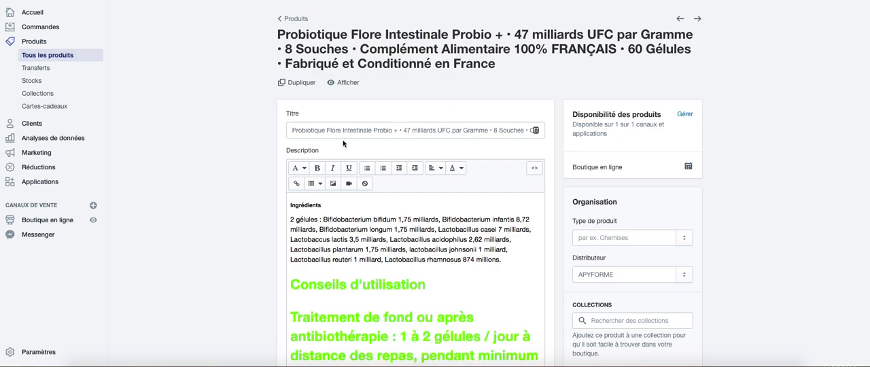
# - Add the probiotic to the 100% FRANÇAIS collection
pyautogui.scroll(-3, 235, 152)
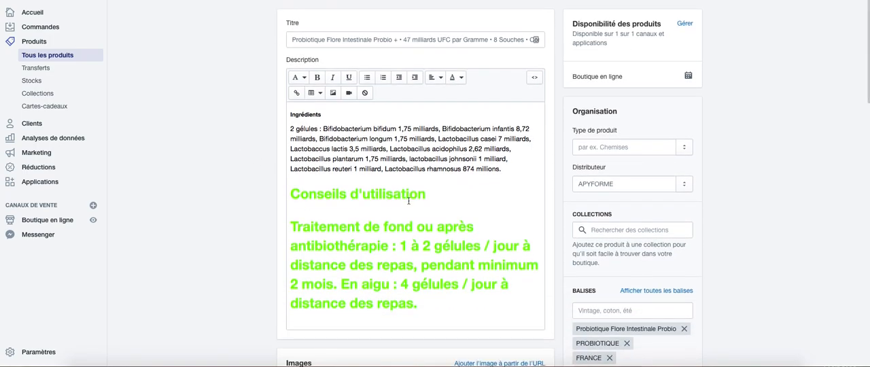
pyautogui.scroll(-2, 408, 203)
pyautogui.scroll(2, 408, 204)
pyautogui.click(408, 201)
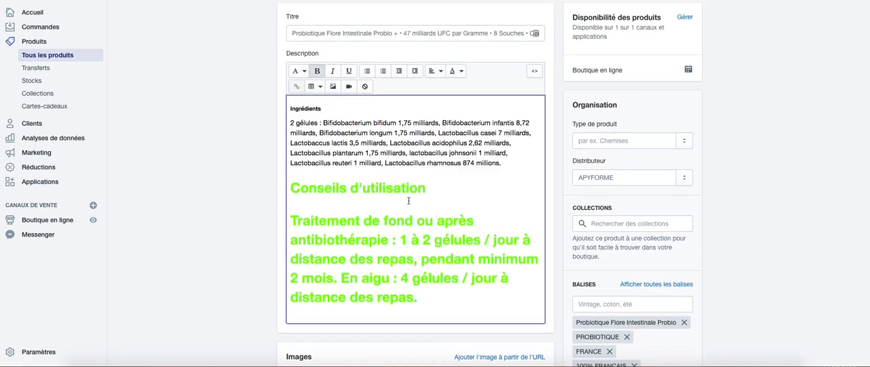
pyautogui.scroll(5, 409, 200)
pyautogui.scroll(10, 408, 200)
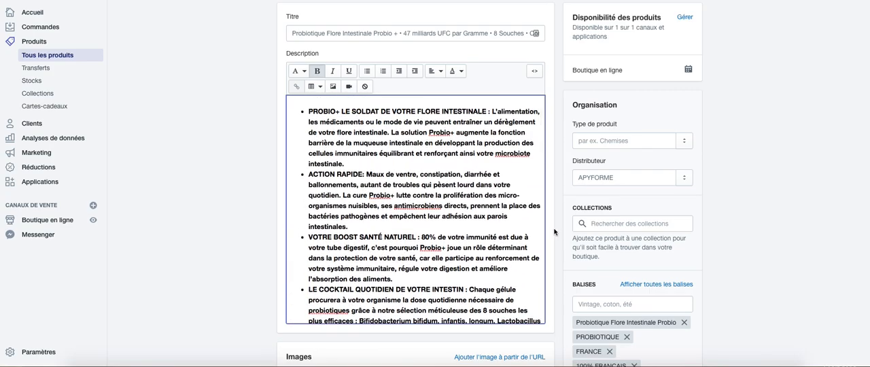
pyautogui.click(601, 224)
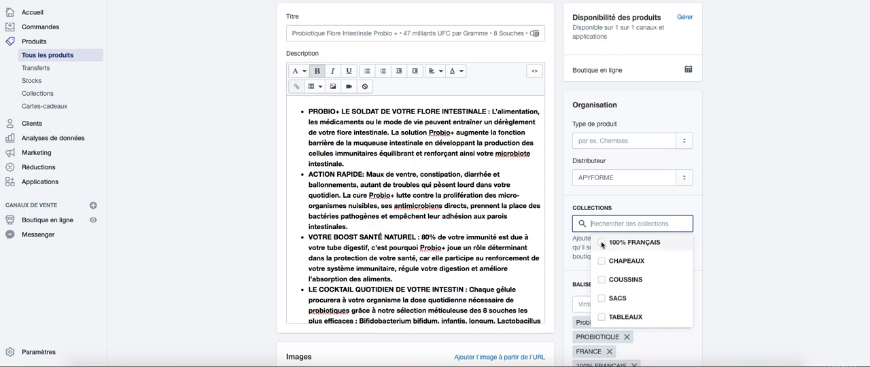
pyautogui.click(602, 243)
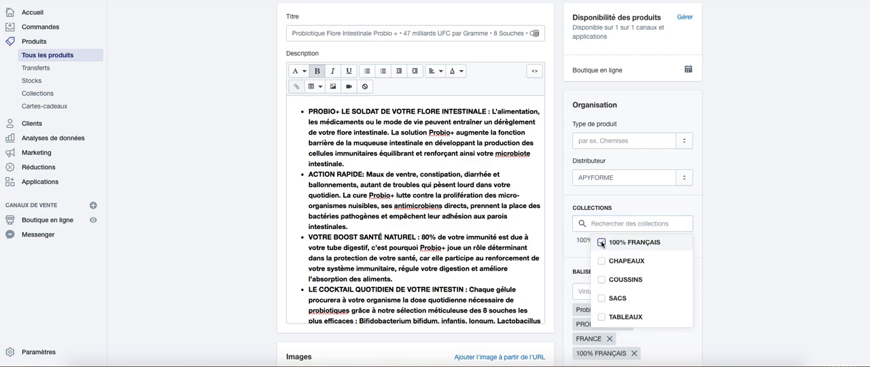
pyautogui.click(745, 246)
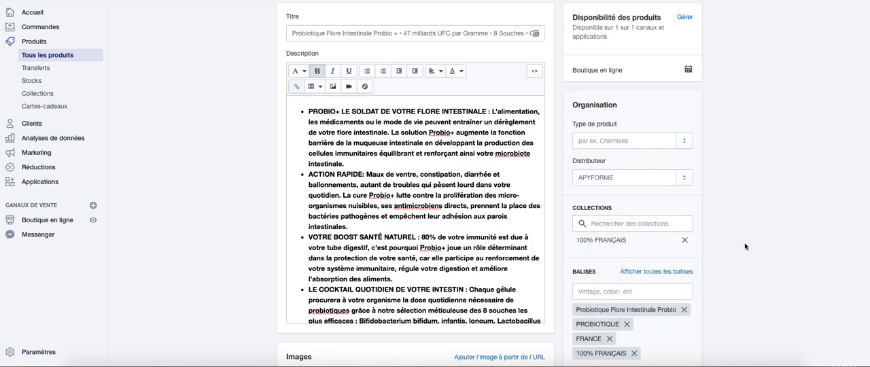
# - Turn off "Facturer les taxes sur ce produit" in the probiotic's price settings
pyautogui.scroll(-3, 744, 257)
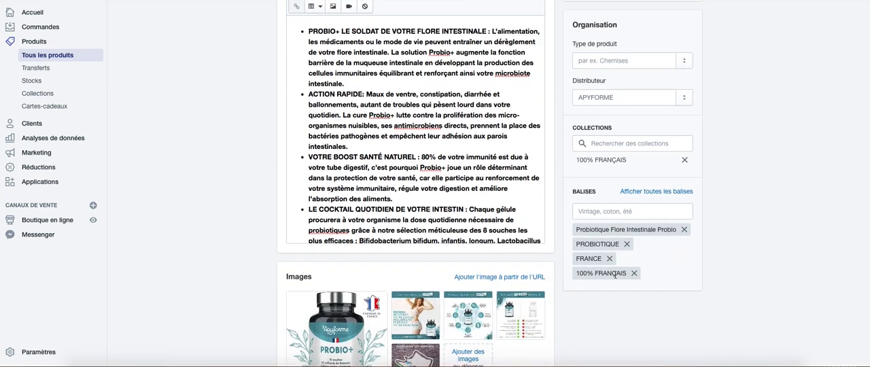
pyautogui.scroll(-3, 615, 275)
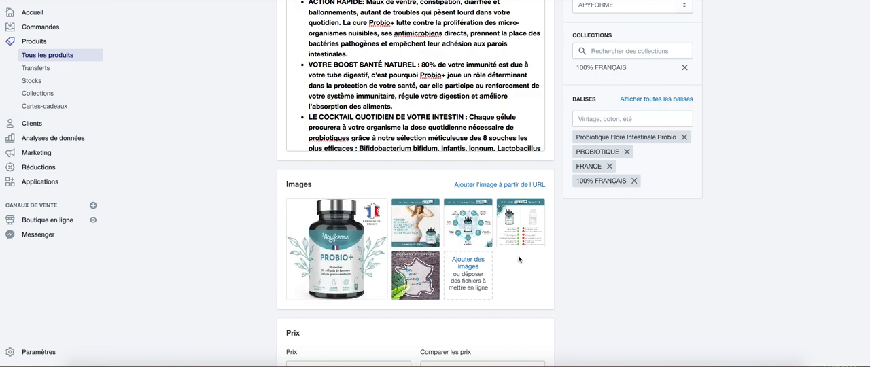
pyautogui.scroll(-2, 210, 245)
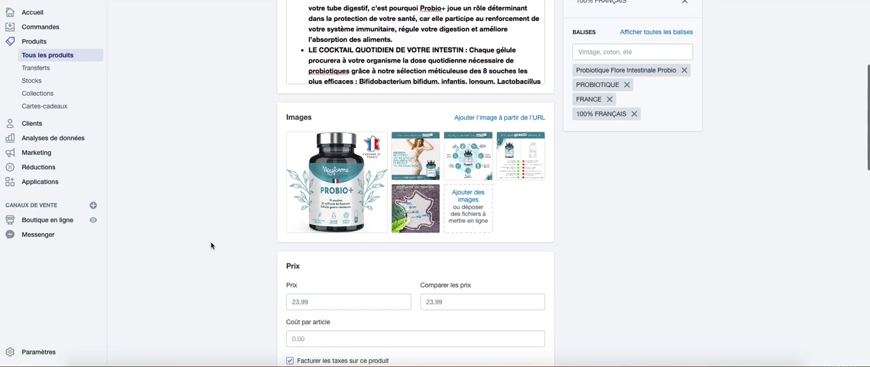
pyautogui.scroll(-4, 211, 245)
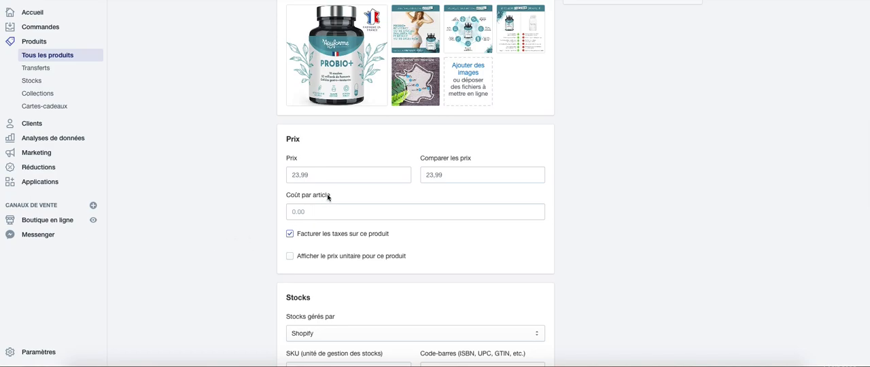
pyautogui.click(324, 175)
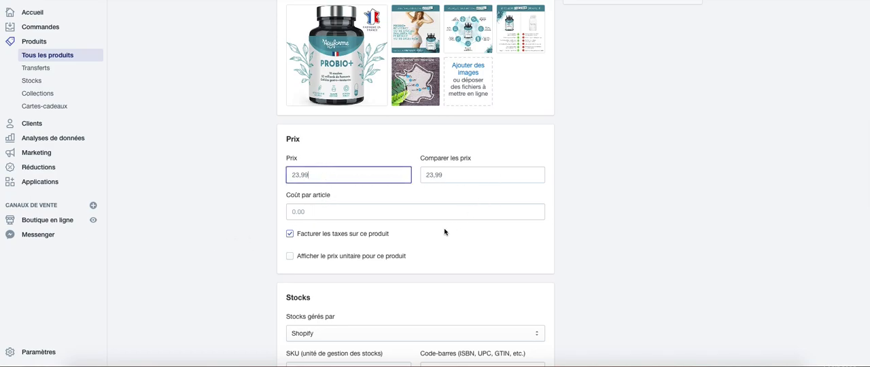
pyautogui.click(291, 233)
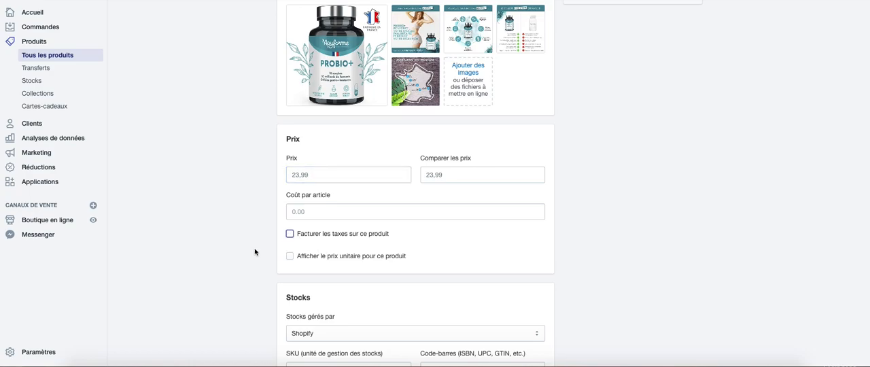
# - Enable quantity tracking for the probiotic and adjust the available stock by 10
pyautogui.scroll(-3, 255, 252)
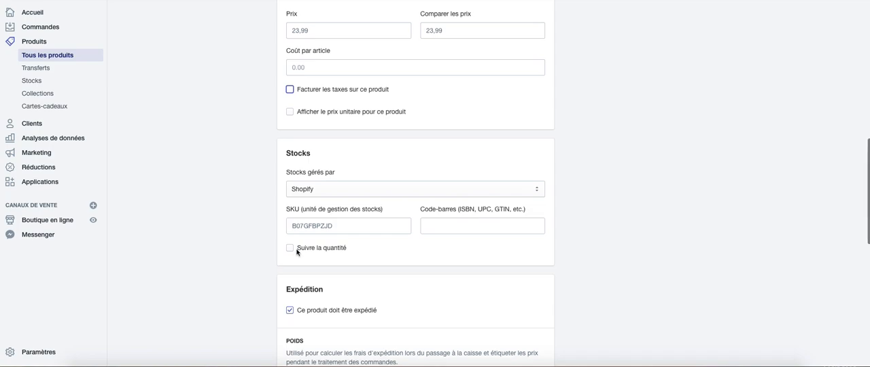
pyautogui.click(296, 250)
pyautogui.scroll(-1, 258, 277)
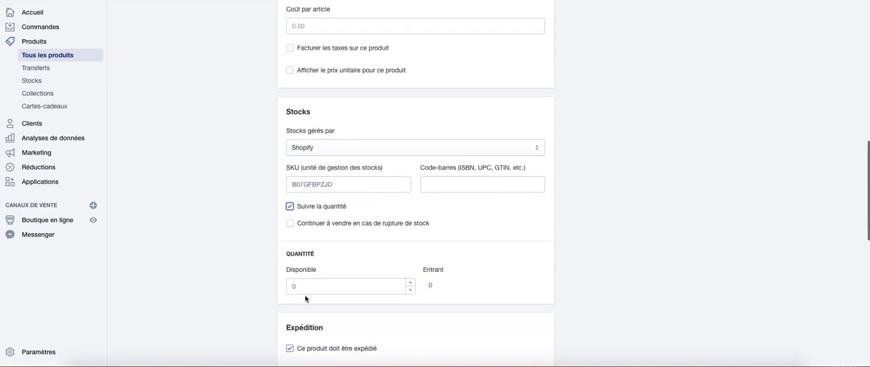
pyautogui.click(291, 286)
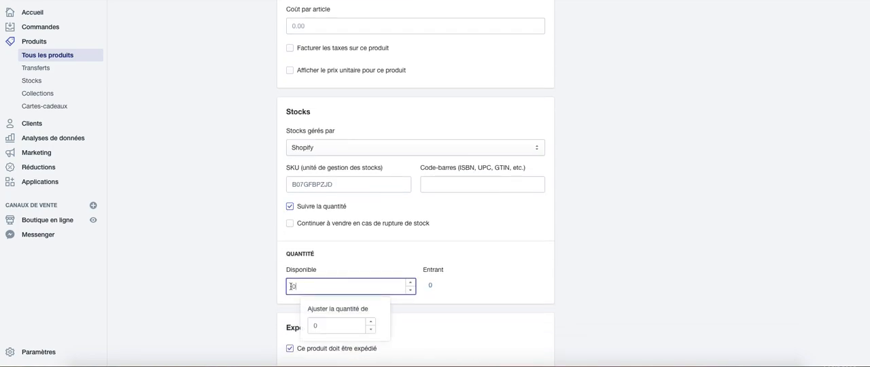
pyautogui.press('BackSpace')
pyautogui.click(313, 325)
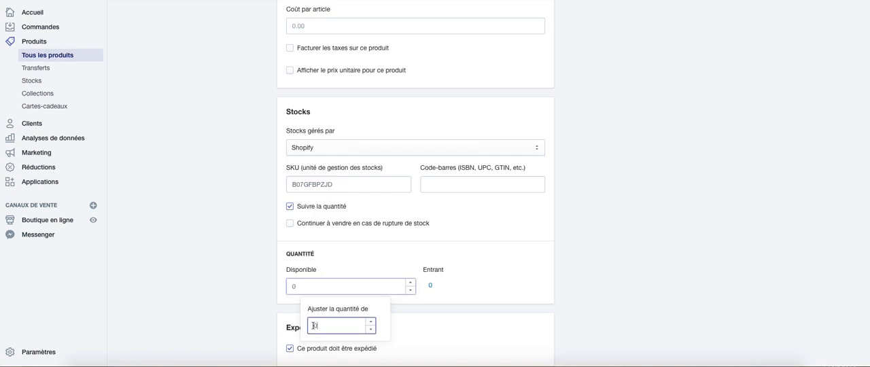
pyautogui.write('10')
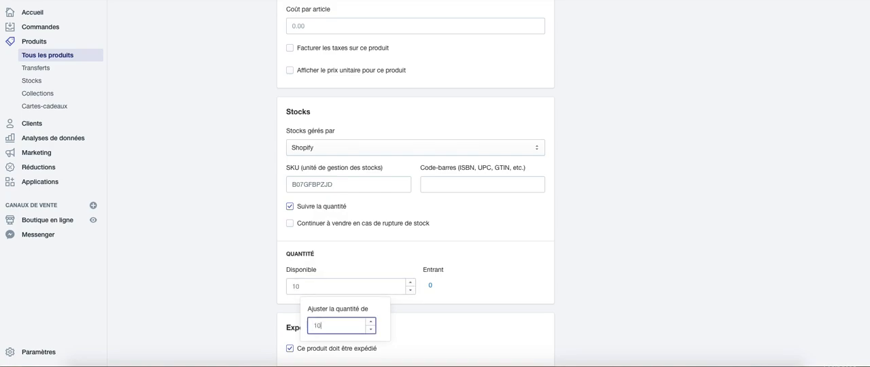
pyautogui.click(245, 291)
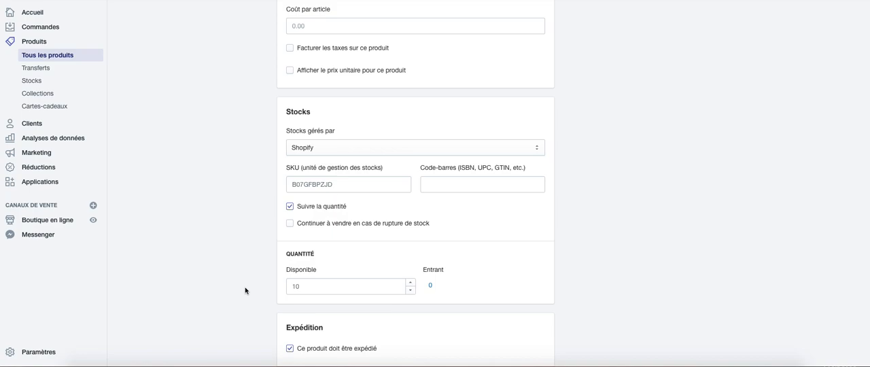
# - Set the country of origin in the customs information to France
pyautogui.scroll(-3, 245, 291)
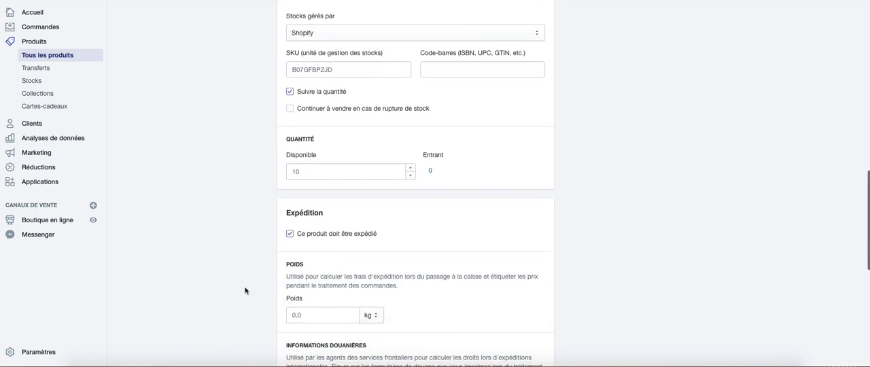
pyautogui.scroll(-2, 245, 291)
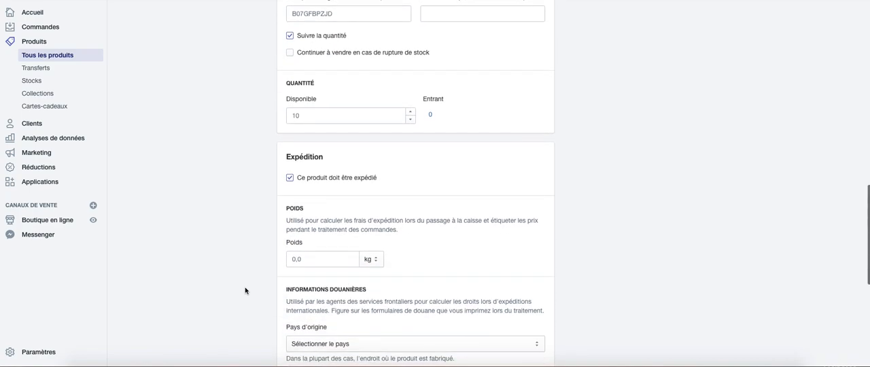
pyautogui.click(300, 279)
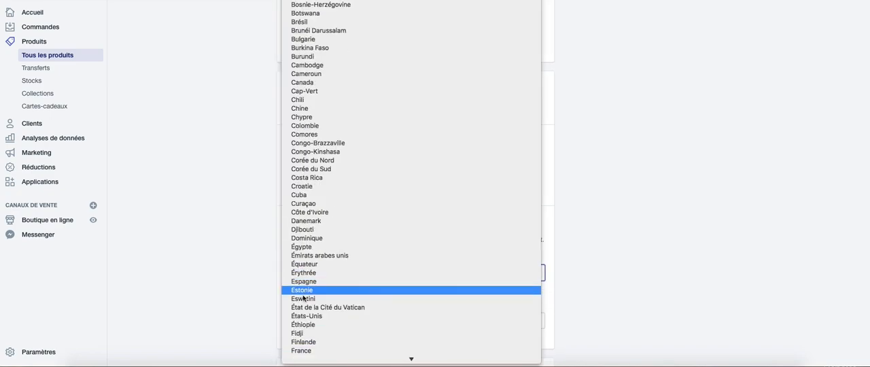
pyautogui.click(304, 350)
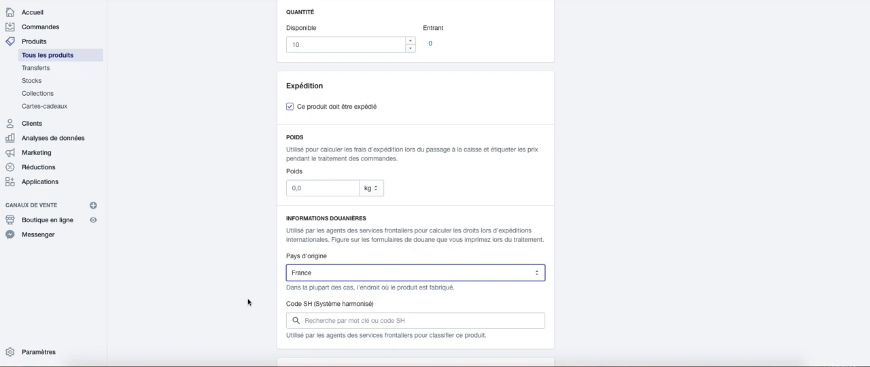
# - Save the changes made to the probiotic product
pyautogui.scroll(-2, 247, 301)
pyautogui.scroll(-4, 247, 301)
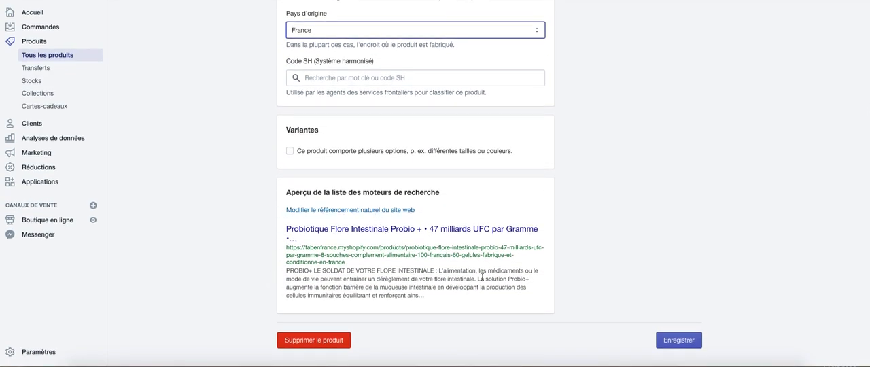
pyautogui.click(669, 339)
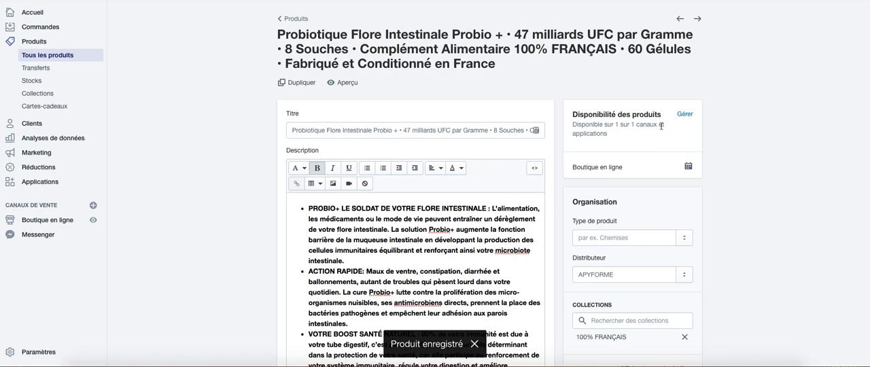
# - Make the probiotic available on the Messenger sales channel in addition to Boutique en ligne
pyautogui.click(683, 116)
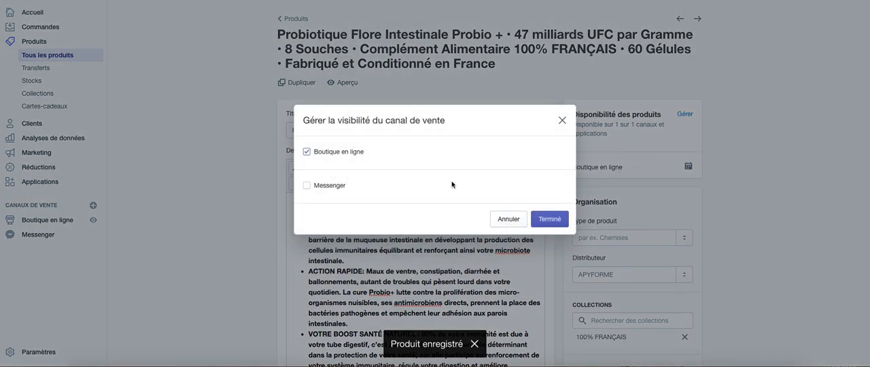
pyautogui.click(309, 188)
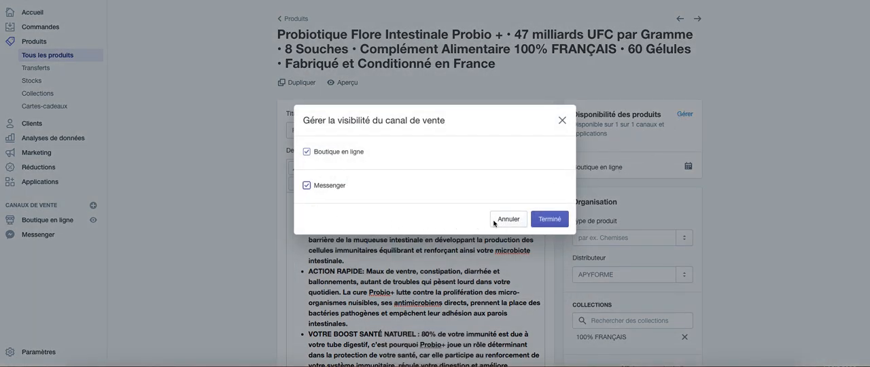
pyautogui.click(549, 219)
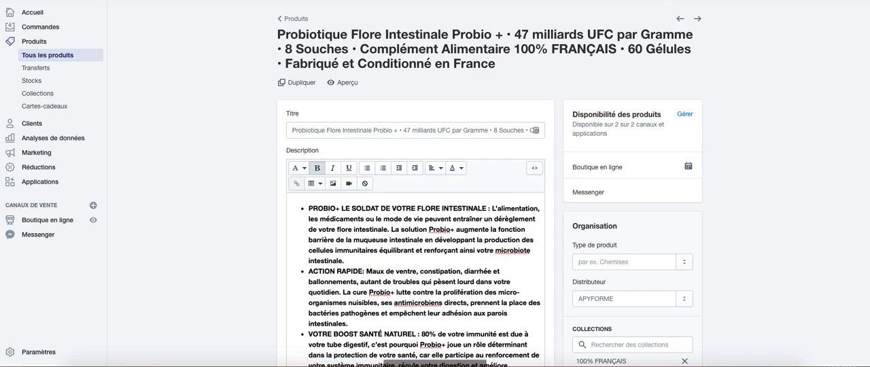
# - Preview the probiotic's storefront page without the preview bar and review its images, price and full description down to the footer
pyautogui.click(348, 83)
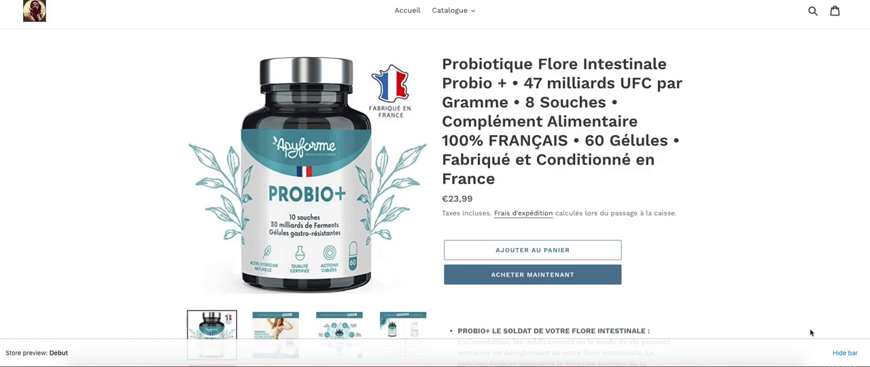
pyautogui.click(842, 353)
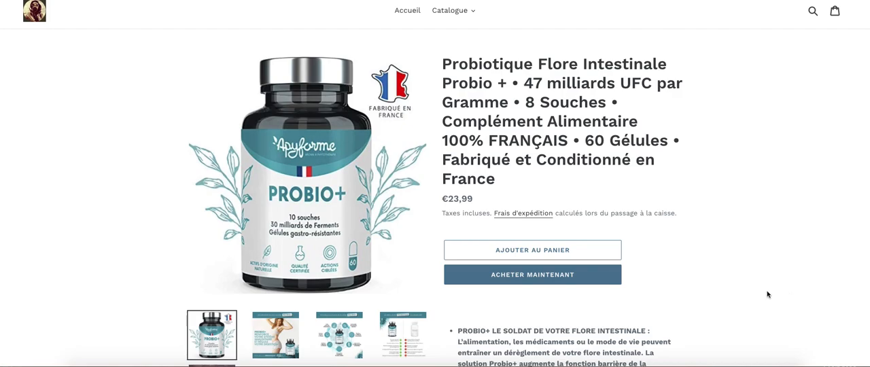
pyautogui.scroll(-10, 765, 294)
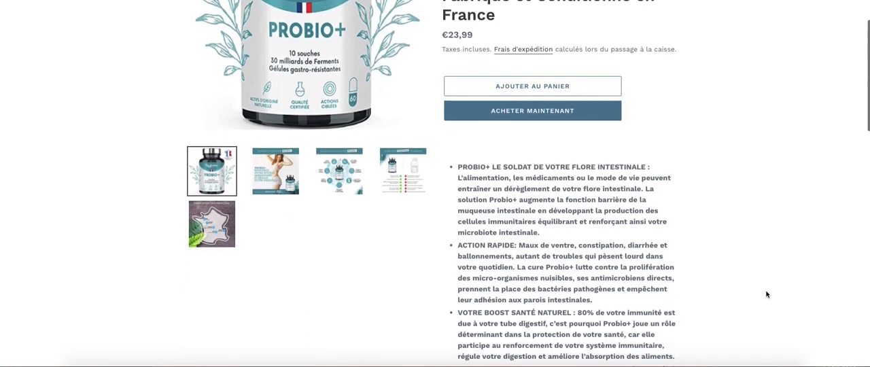
pyautogui.scroll(-5, 766, 294)
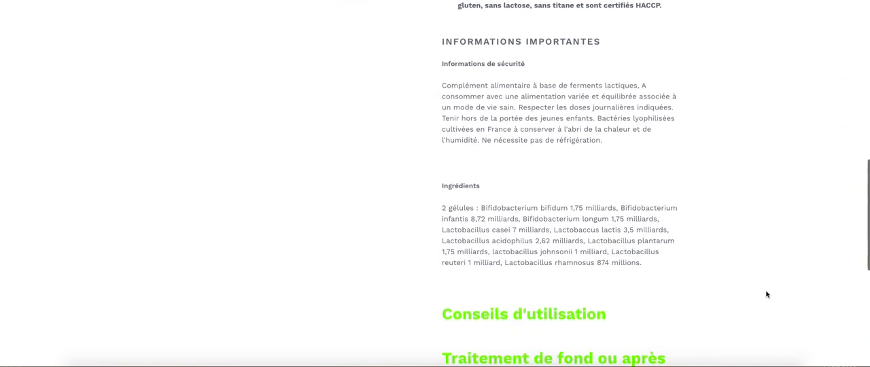
pyautogui.scroll(-1, 766, 294)
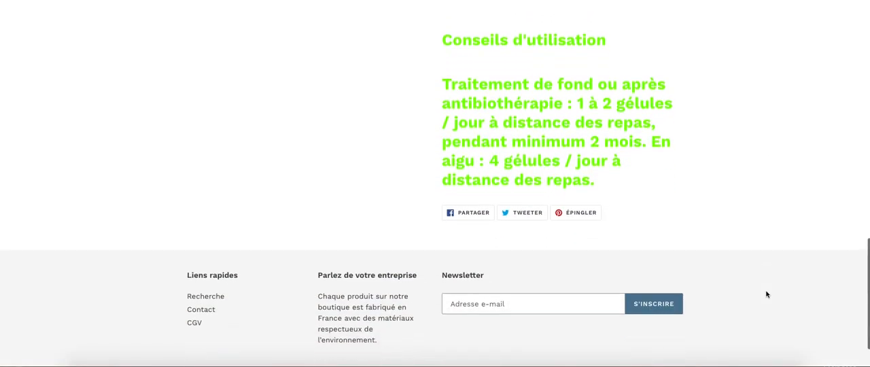
# - Share the probiotic's product page publicly on Facebook to both the news feed and the story
pyautogui.click(480, 215)
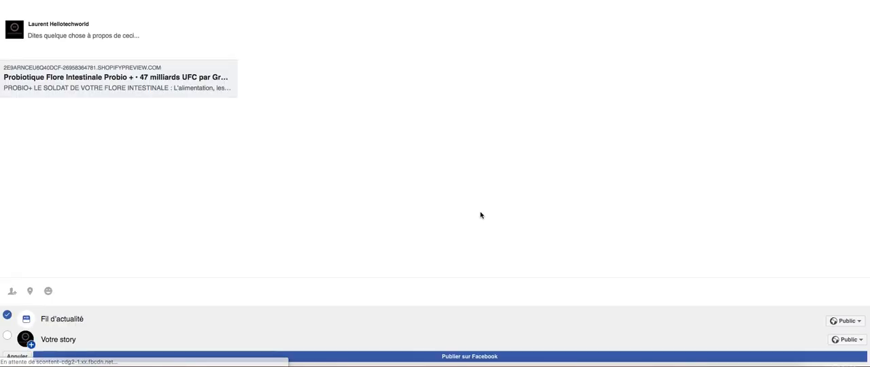
pyautogui.click(9, 335)
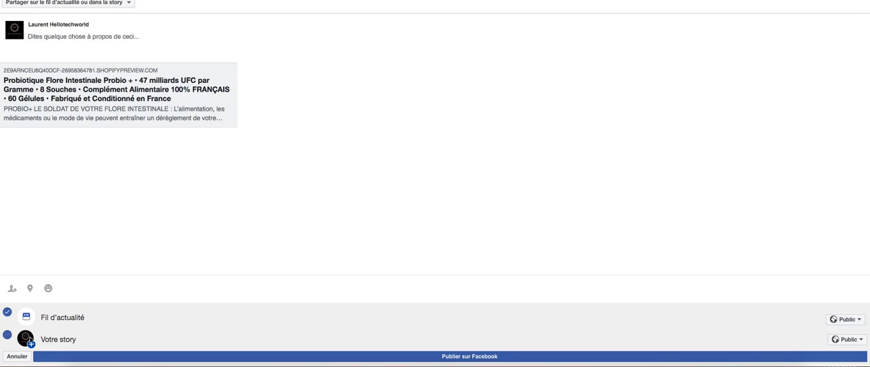
pyautogui.click(455, 356)
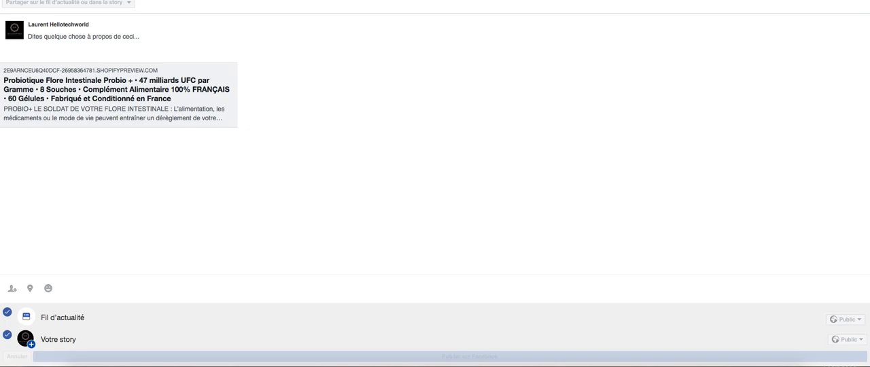
pyautogui.scroll(10, 328, 202)
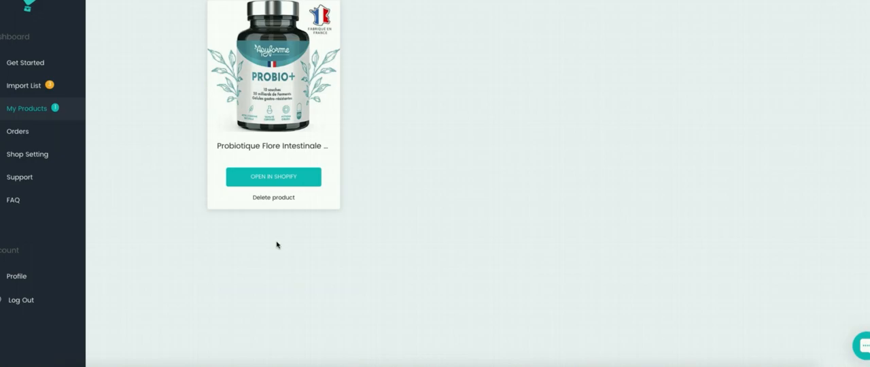
pyautogui.click(289, 86)
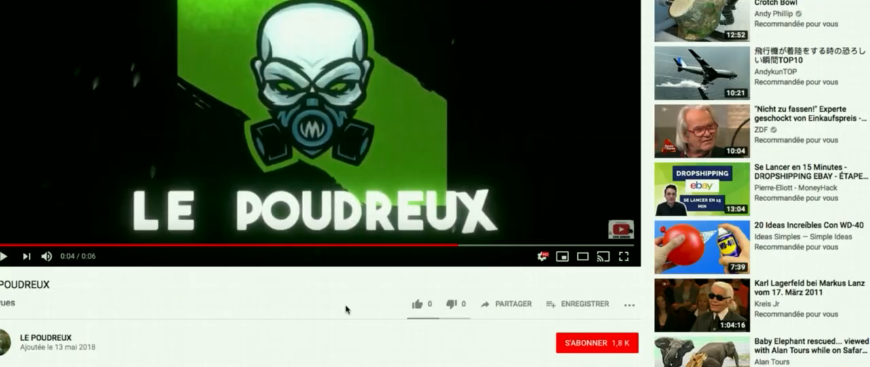
pyautogui.scroll(1, 346, 310)
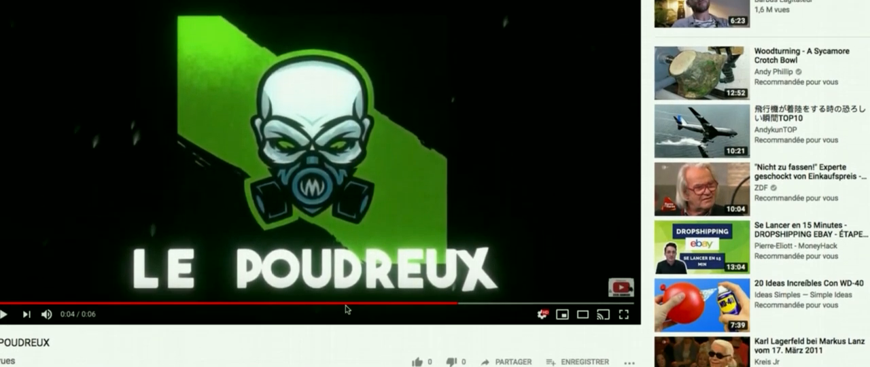